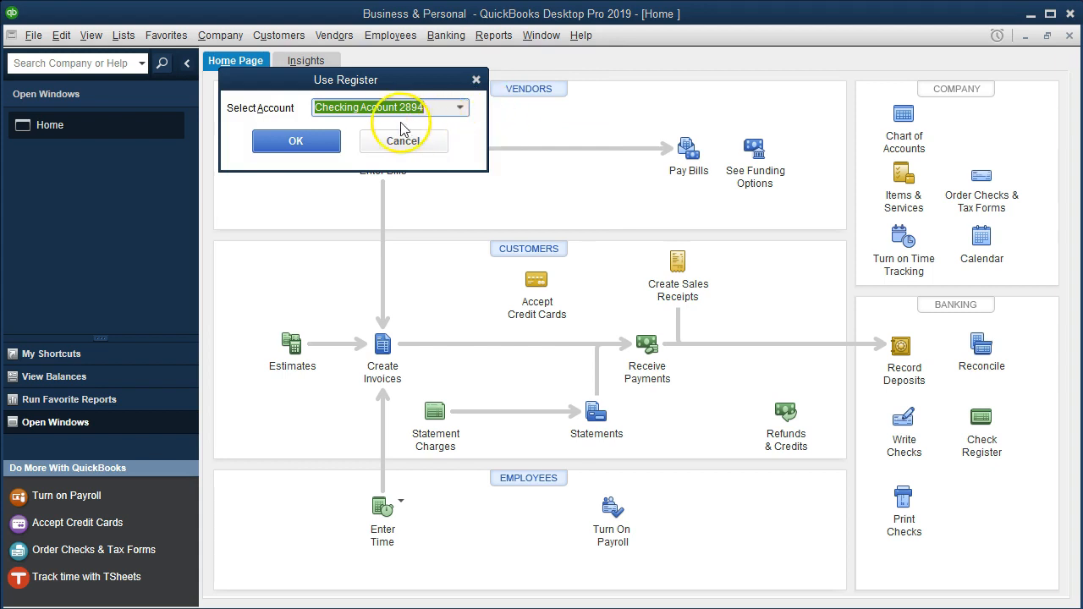
Open the checking account register and switch to the January bank statement PDF in Adobe Acrobat Reader.
click(320, 138)
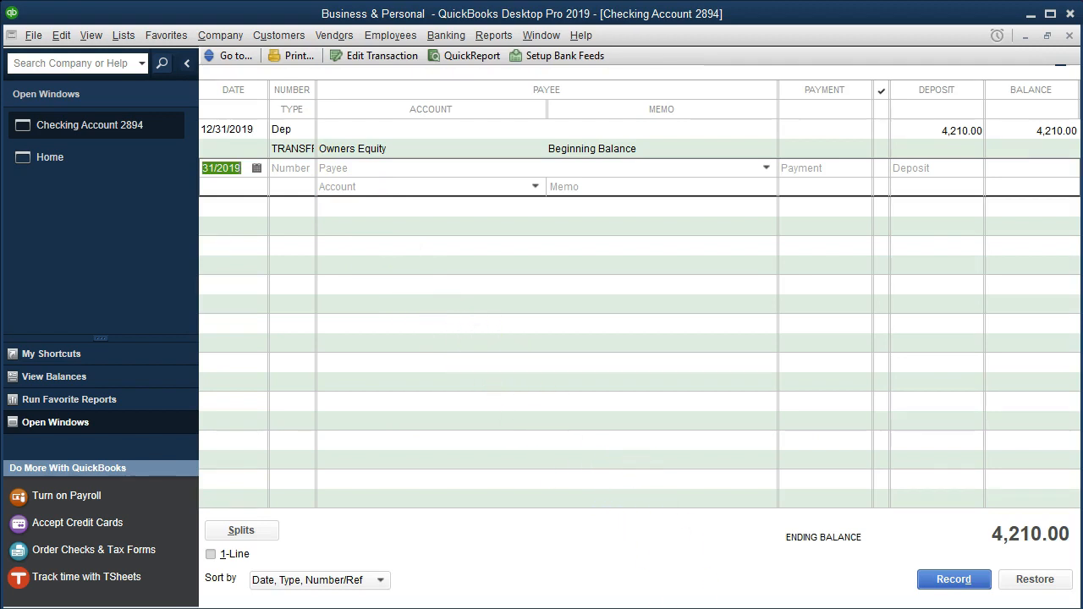
key(alt+Tab)
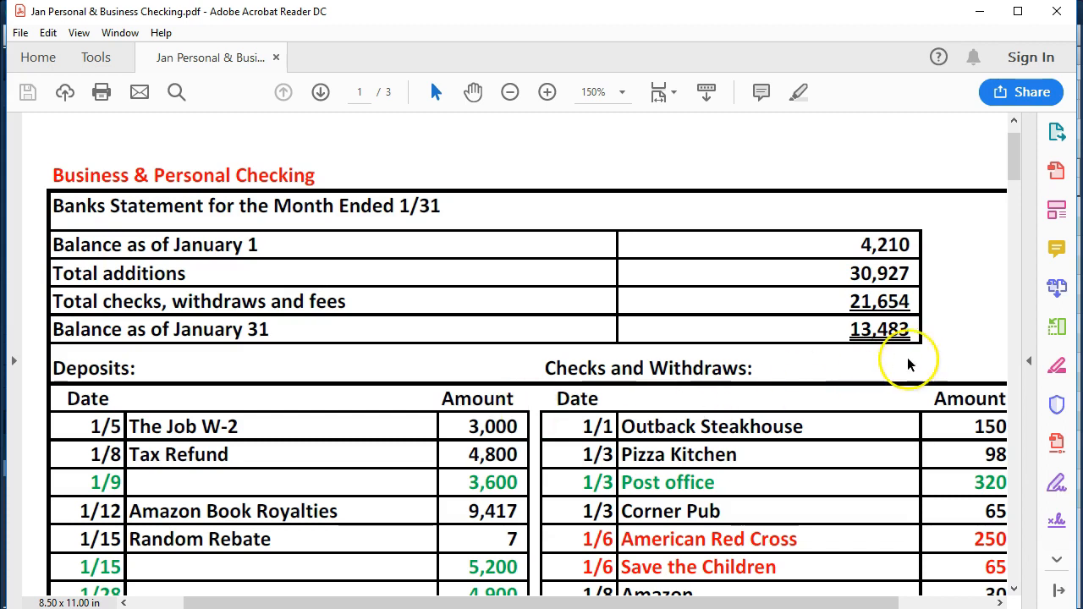
Examine the dates, descriptions and amounts of the deposits listed on the January bank statement.
scroll(718, 362, down, 3)
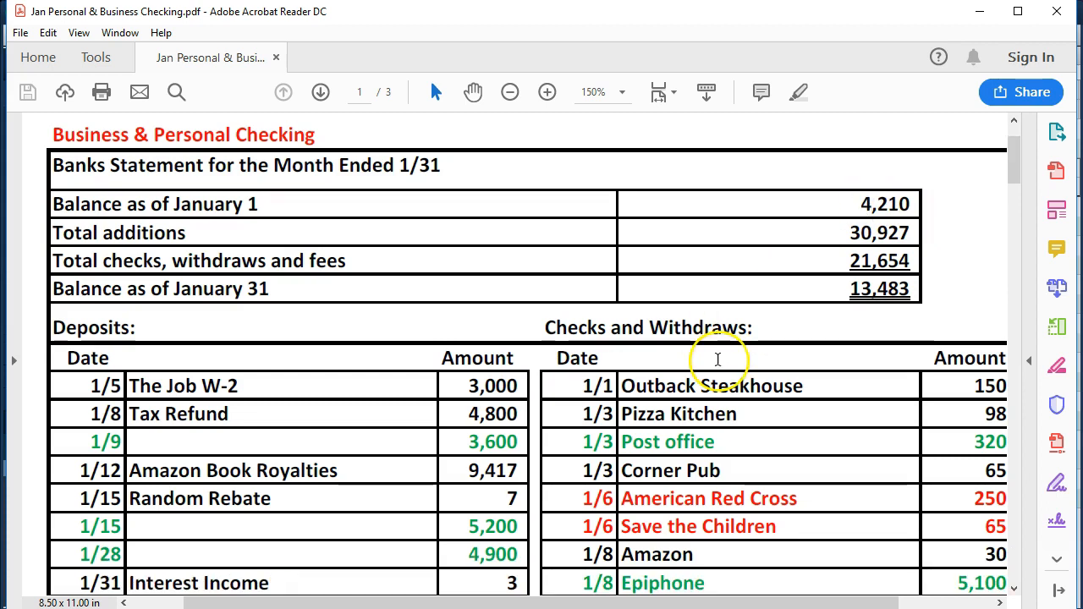
scroll(718, 362, down, 1)
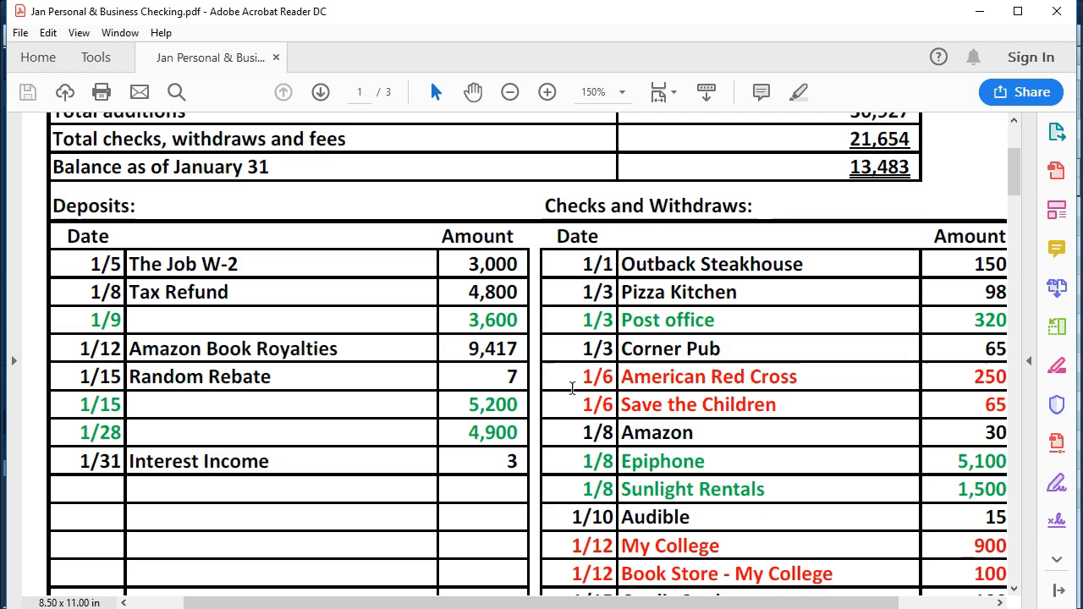
click(455, 261)
click(458, 294)
click(462, 320)
click(457, 347)
click(458, 378)
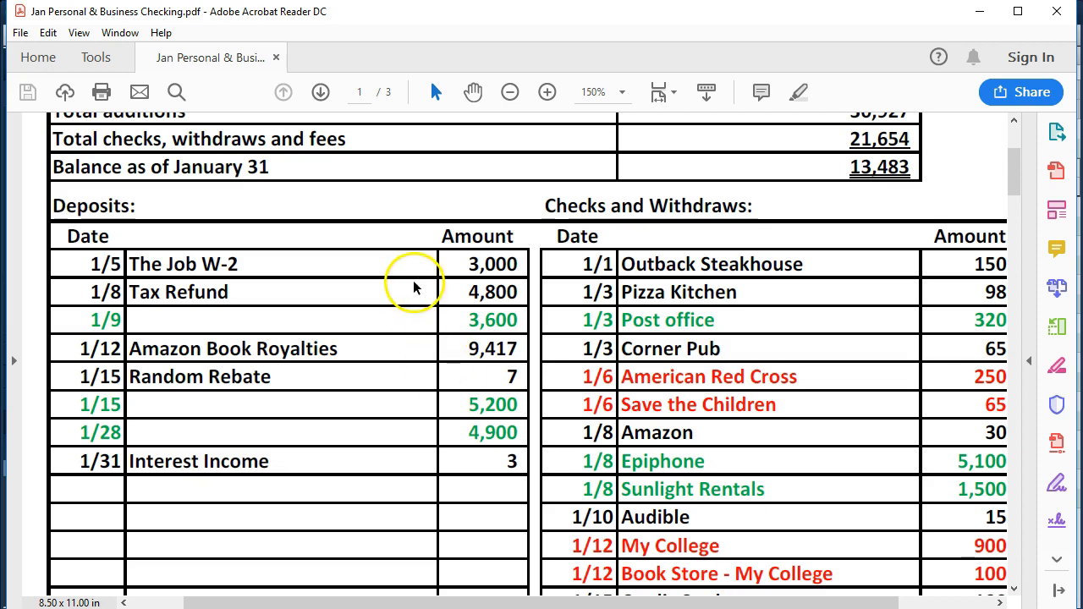
click(456, 264)
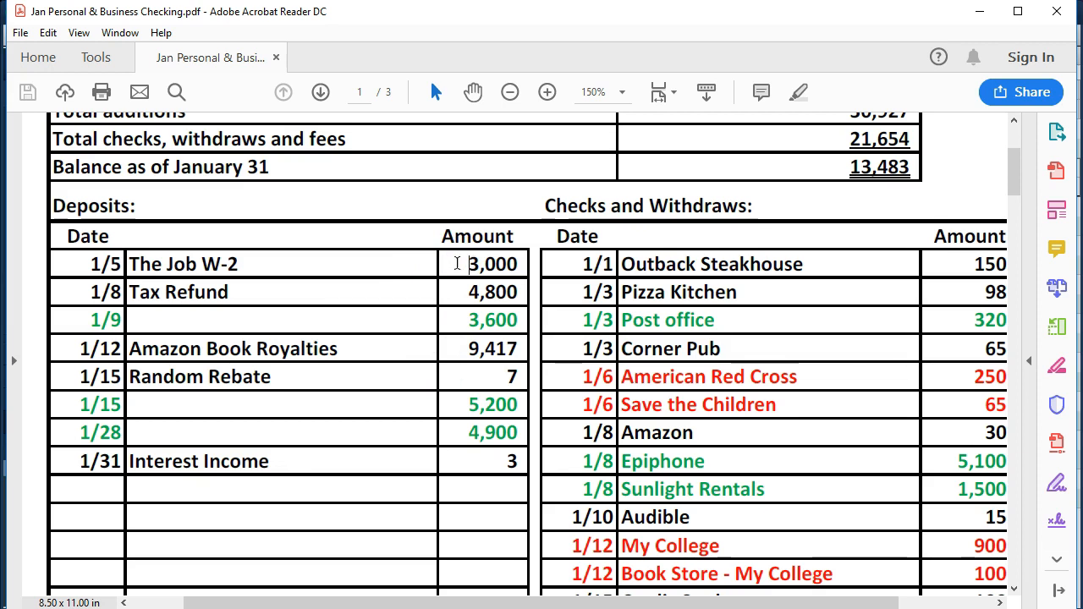
click(468, 321)
click(463, 429)
click(466, 319)
click(454, 401)
click(458, 258)
click(446, 257)
click(450, 293)
click(467, 337)
click(457, 378)
click(485, 378)
click(498, 374)
click(494, 461)
click(499, 459)
click(465, 262)
click(507, 461)
click(499, 378)
click(467, 262)
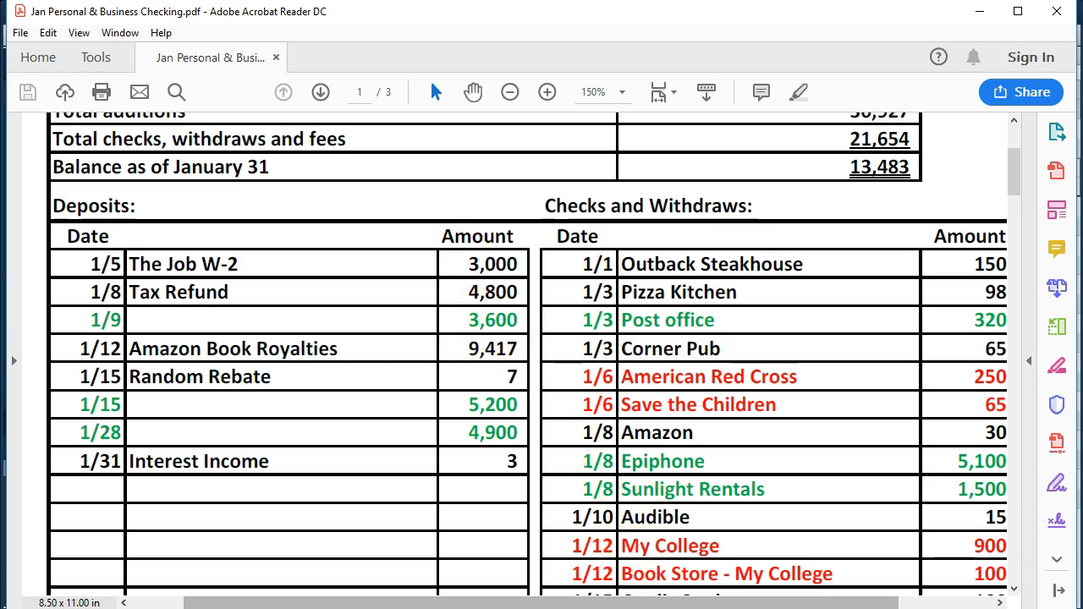
Switch to QuickBooks and start a register entry dated 01/05/2020 with number Dep and payee The Job W-2.
click(592, 582)
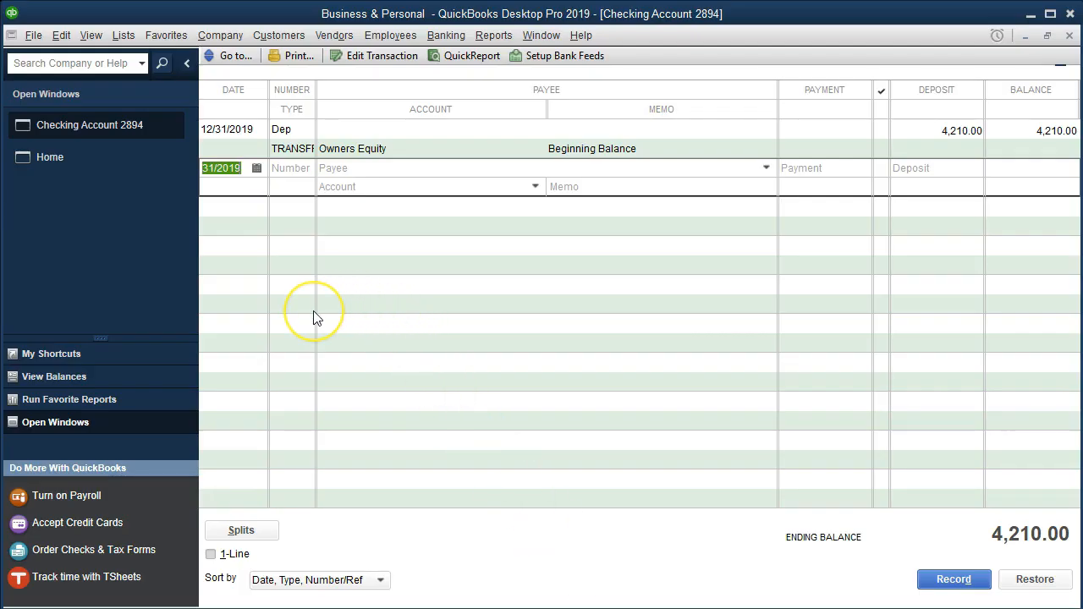
text(01)
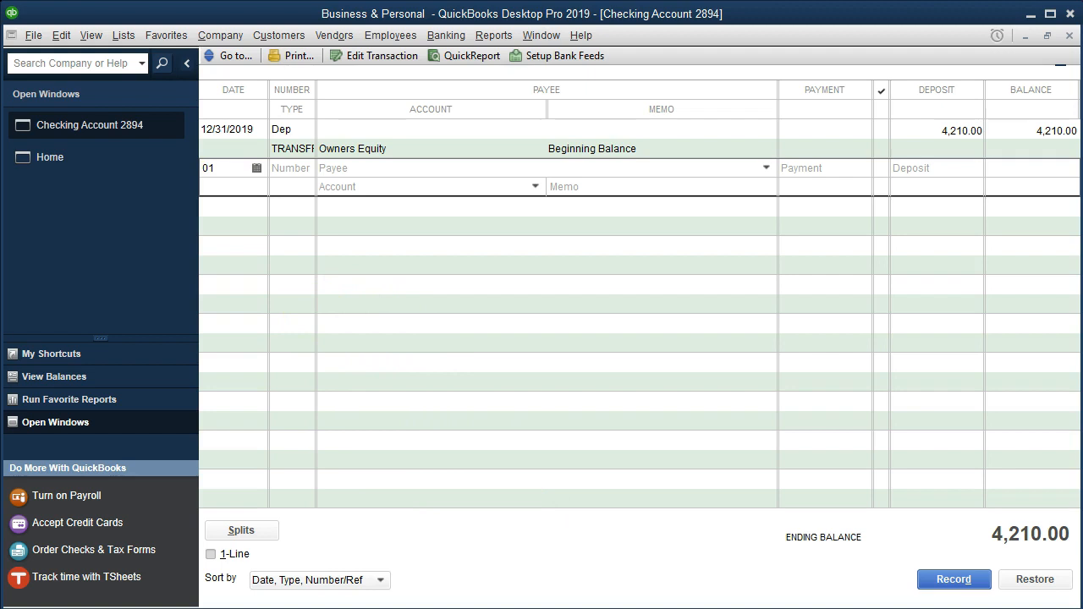
text(0520)
key(Tab)
text(Dep)
key(Tab)
text(The Job)
text(W-2)
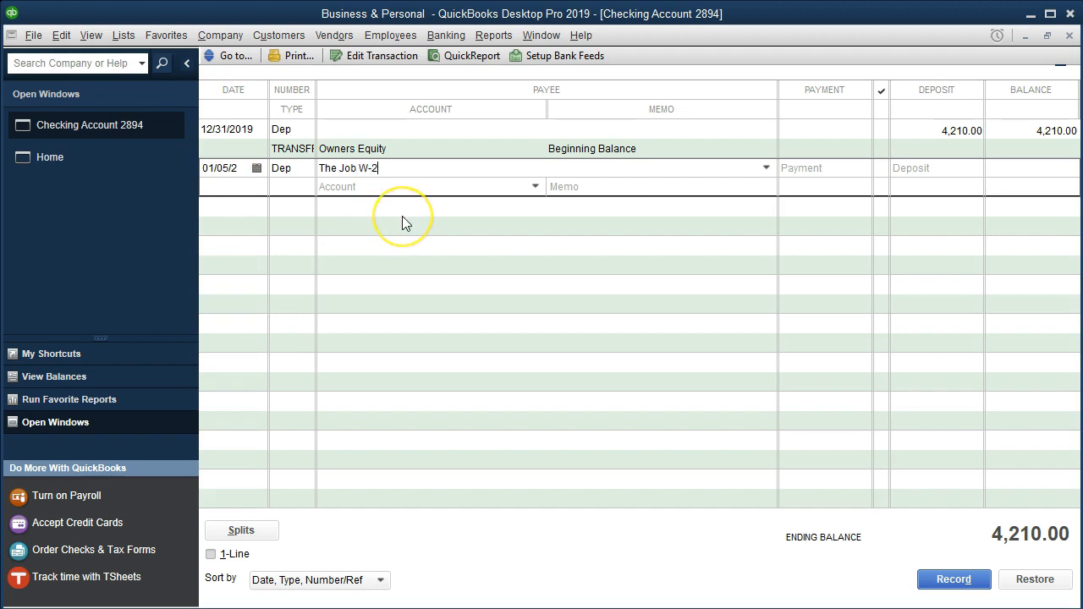
Quick-add the payee The Job W-2 to the name list as a customer.
key(Tab)
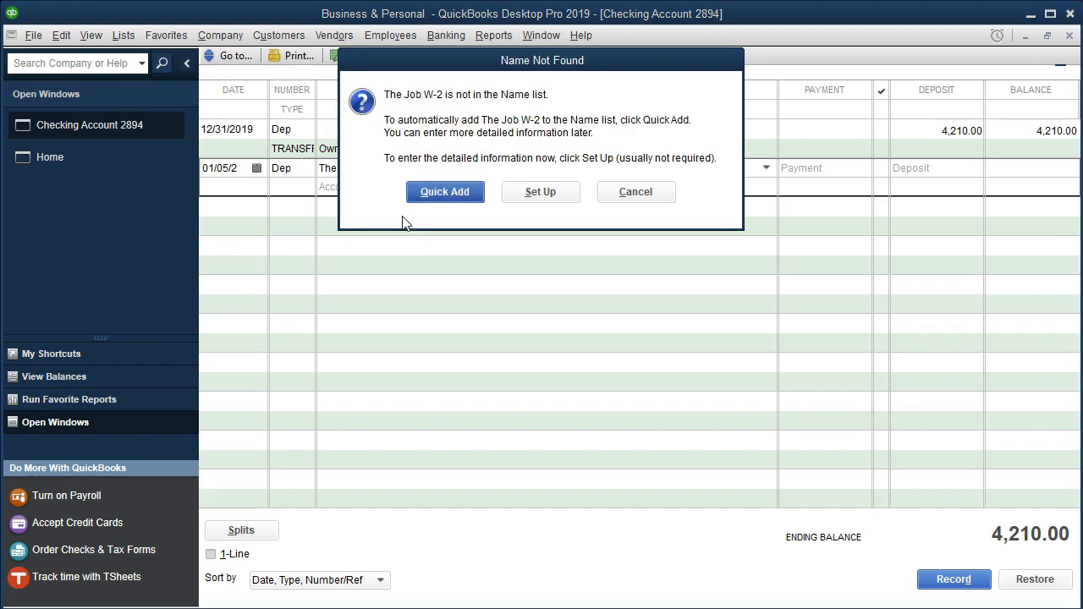
click(446, 195)
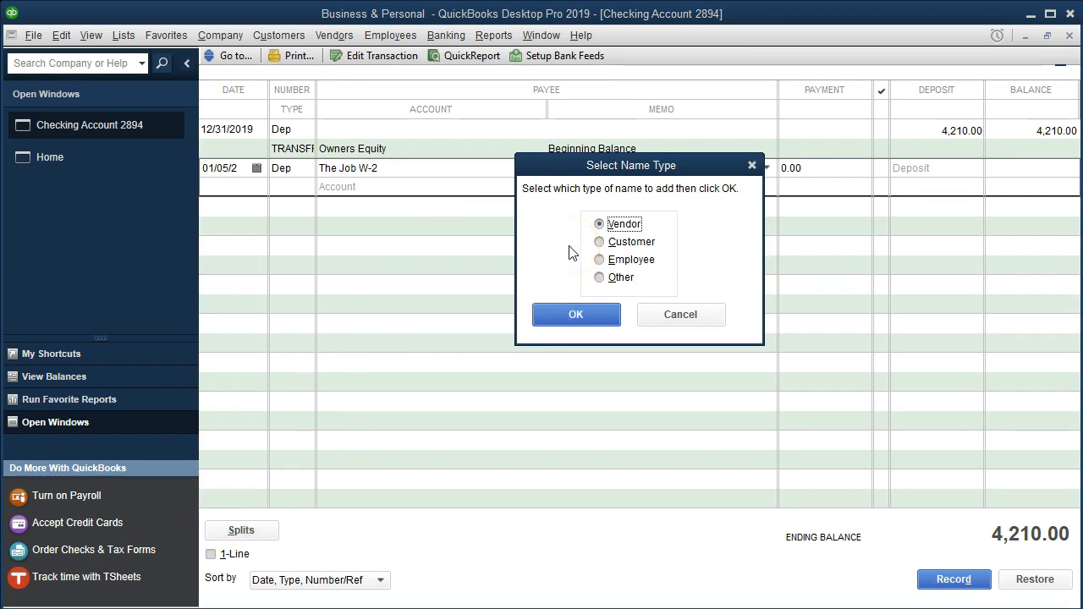
click(600, 242)
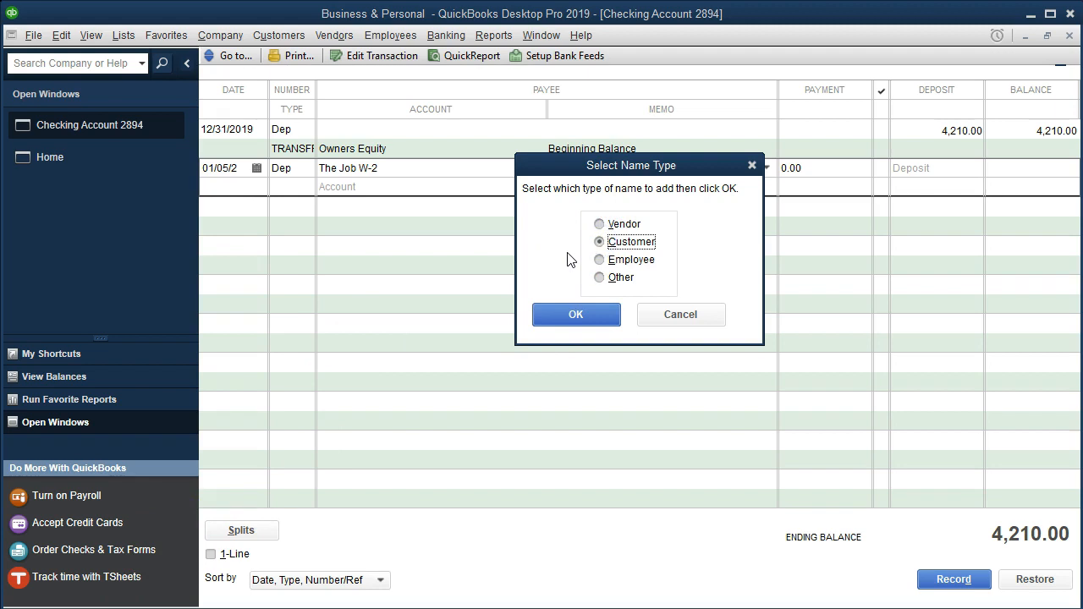
drag(621, 165, 620, 217)
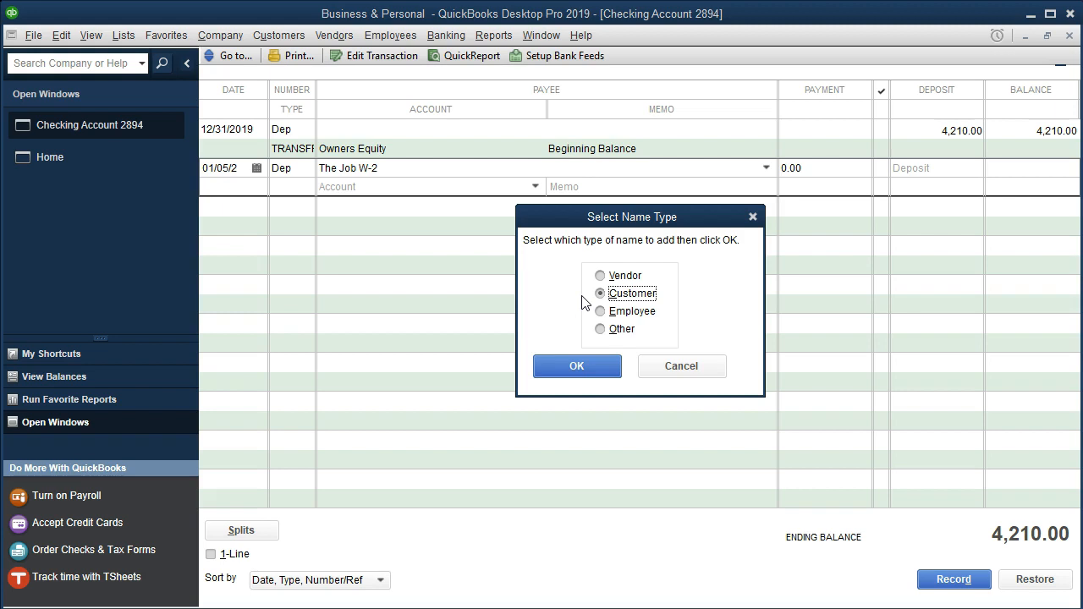
click(582, 366)
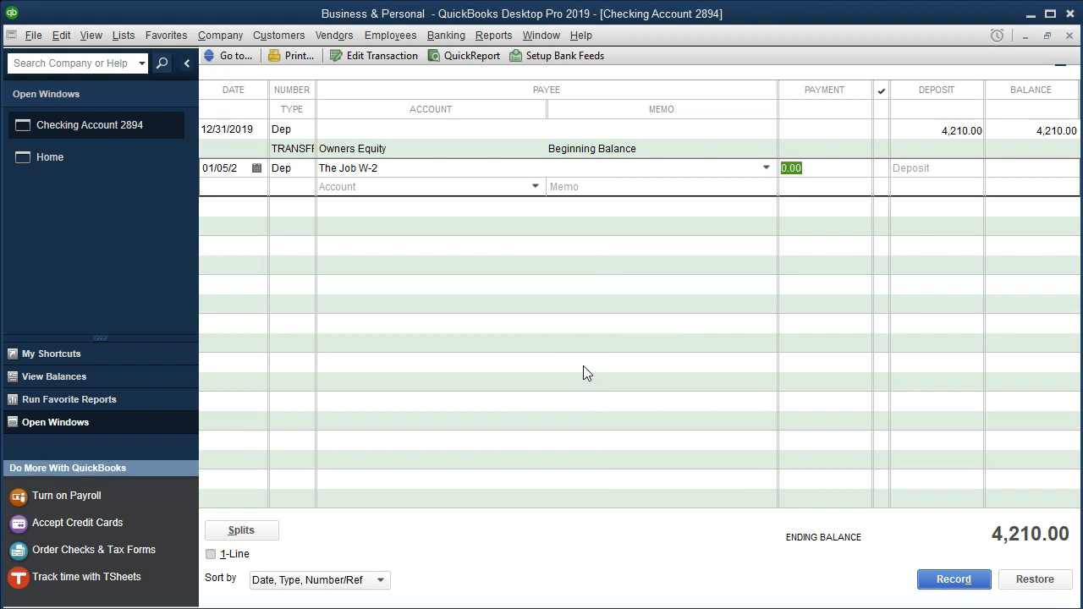
Enter a deposit amount of 3,000 for the The Job W-2 transaction.
key(Tab)
key(Tab)
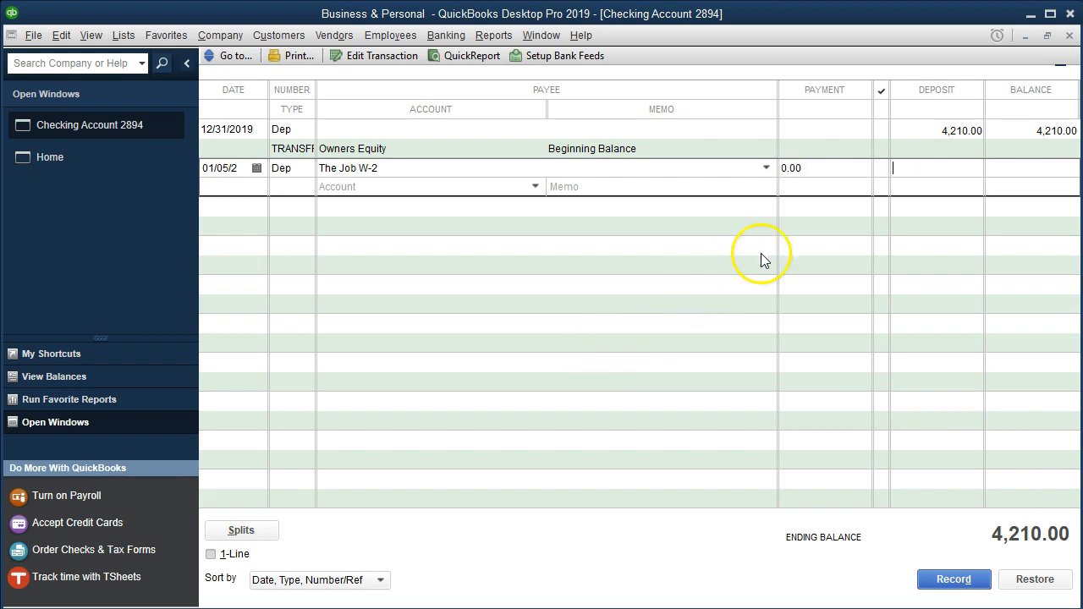
text(3000)
key(Tab)
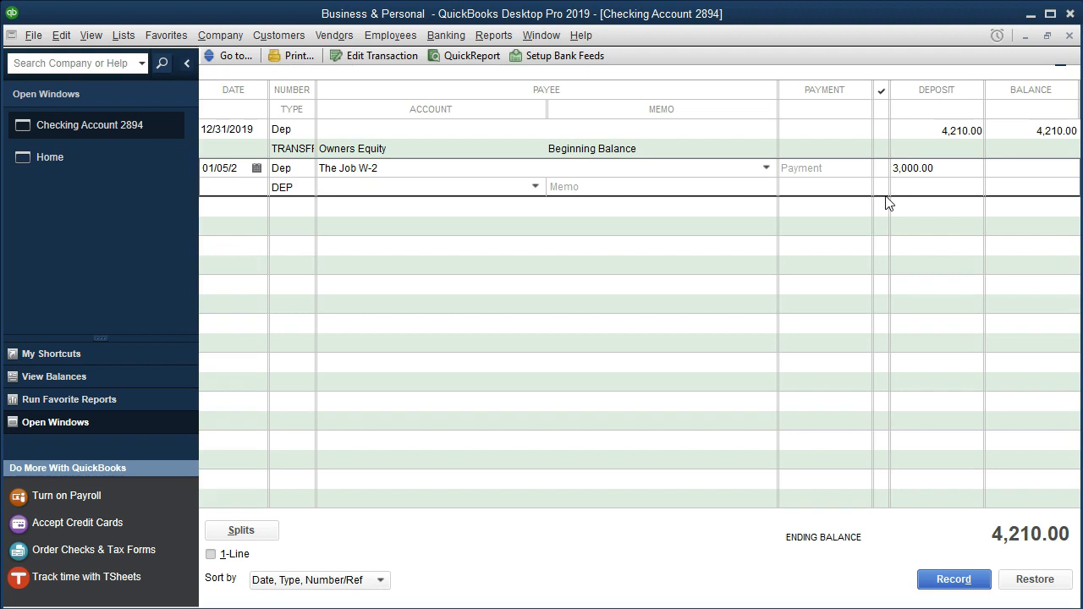
Assign the deposit to a new account named W-2 Income, set up with the account type Income.
click(350, 187)
text(W-2 Income)
key(Tab)
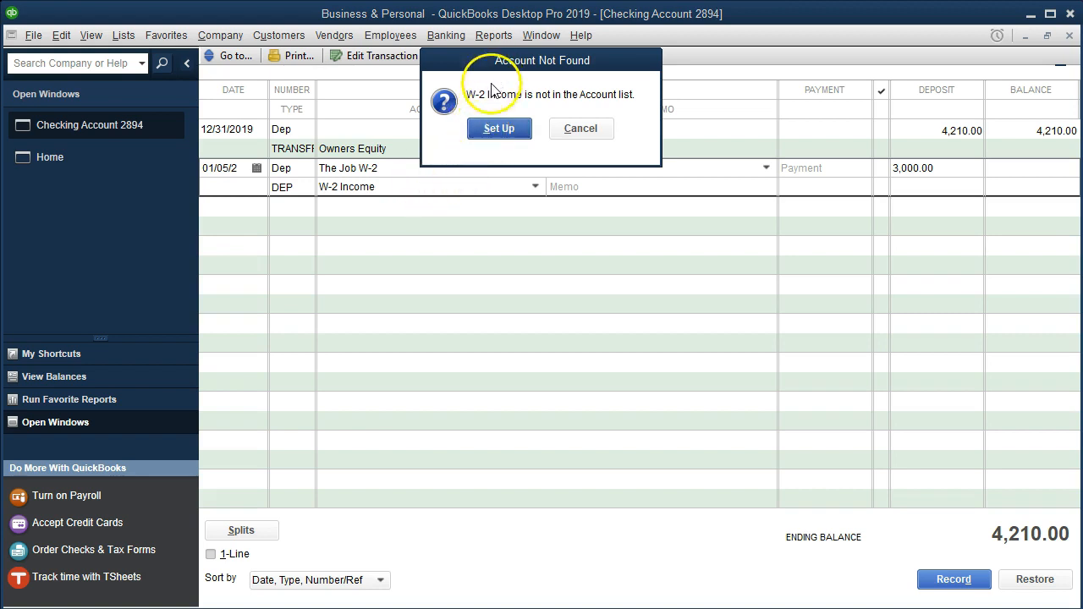
click(482, 133)
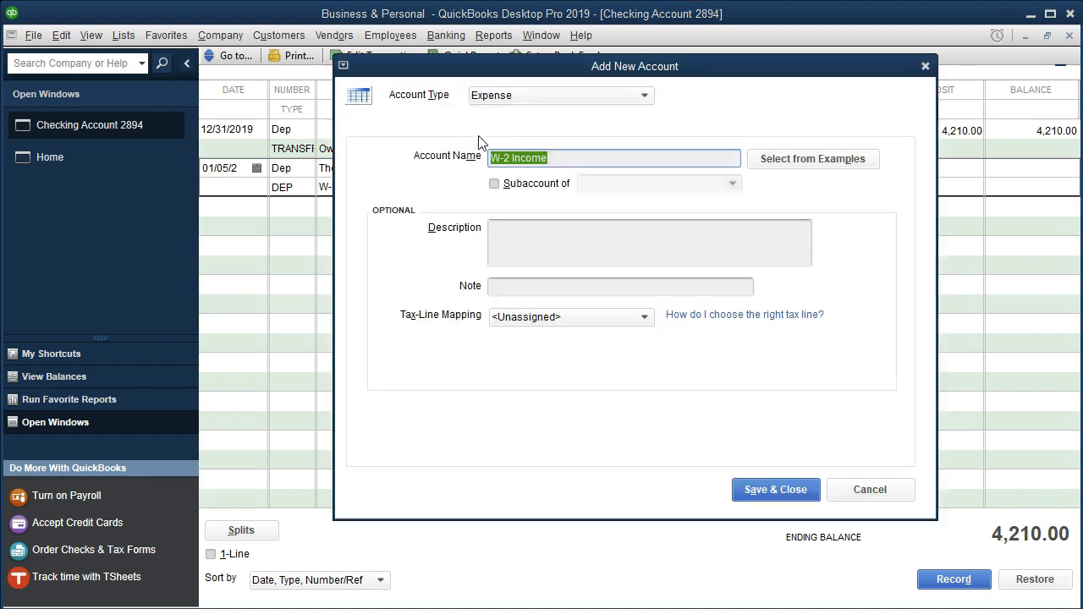
click(575, 97)
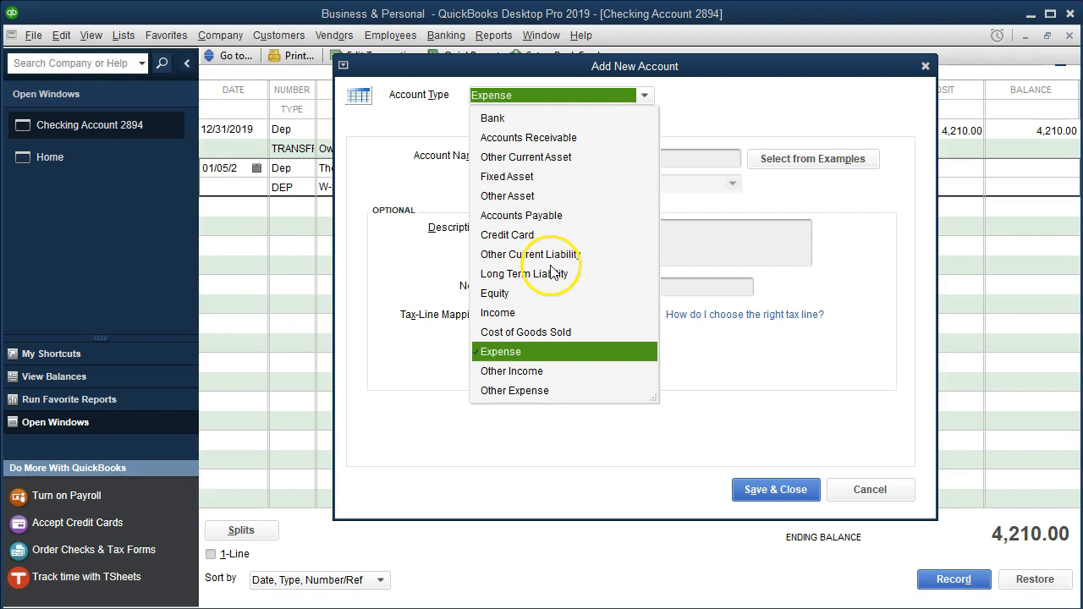
click(498, 312)
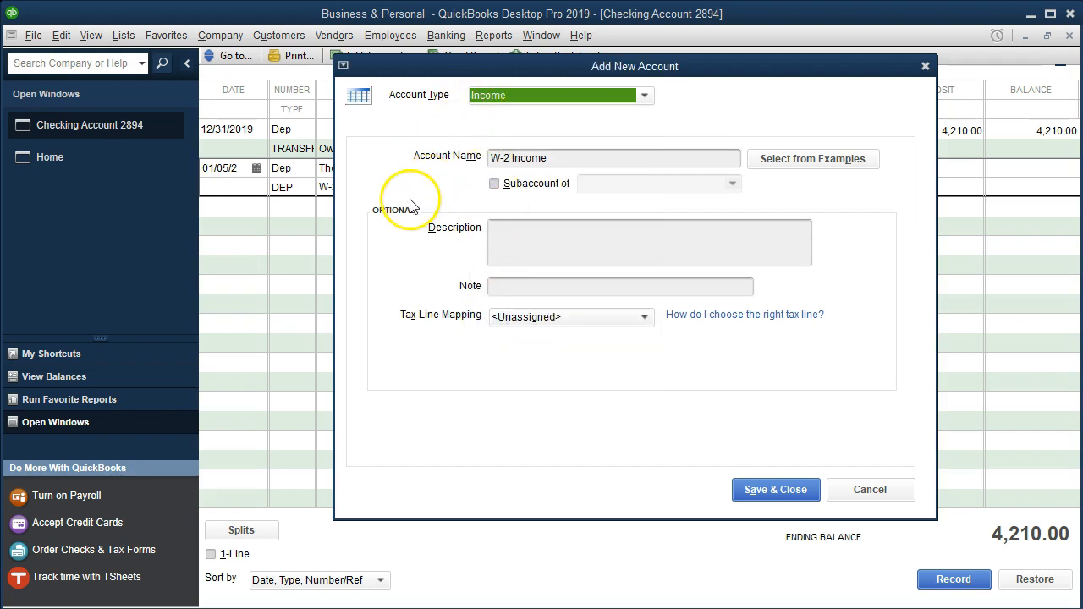
click(757, 491)
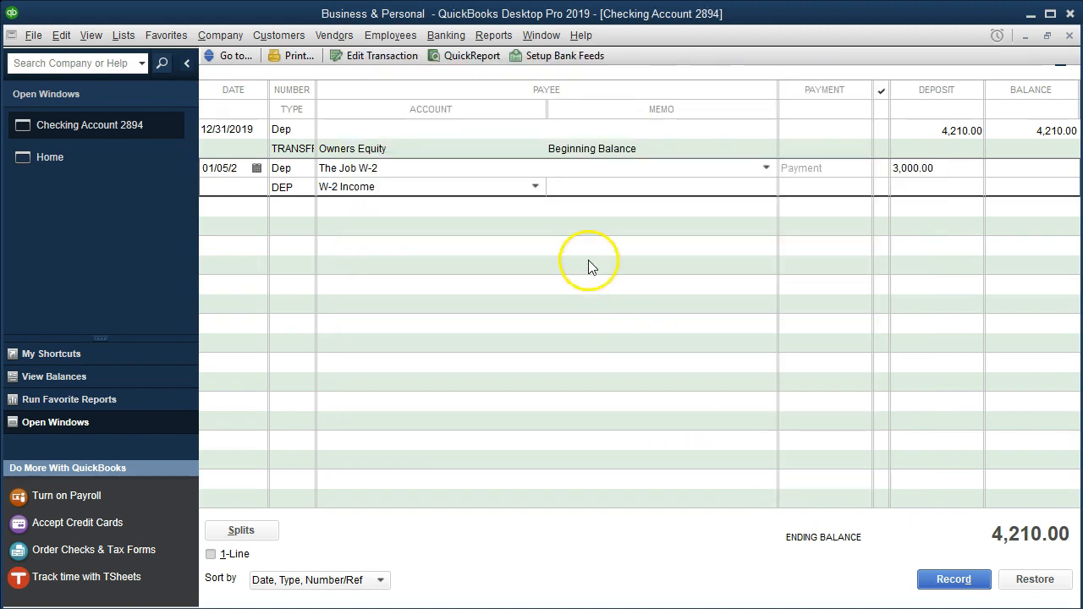
Enter Deposit as the memo of the The Job W-2 transaction.
key(Tab)
text(Deposit)
key(Tab)
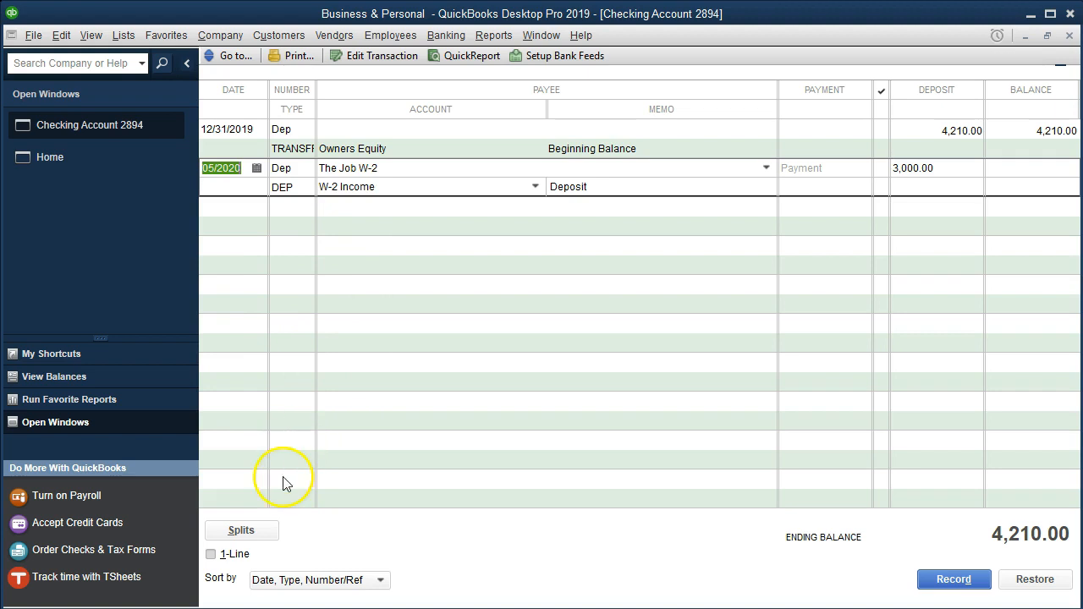
Open the deposit's split details, marking the W-2 Income line as billable and clearing the mark again.
click(265, 534)
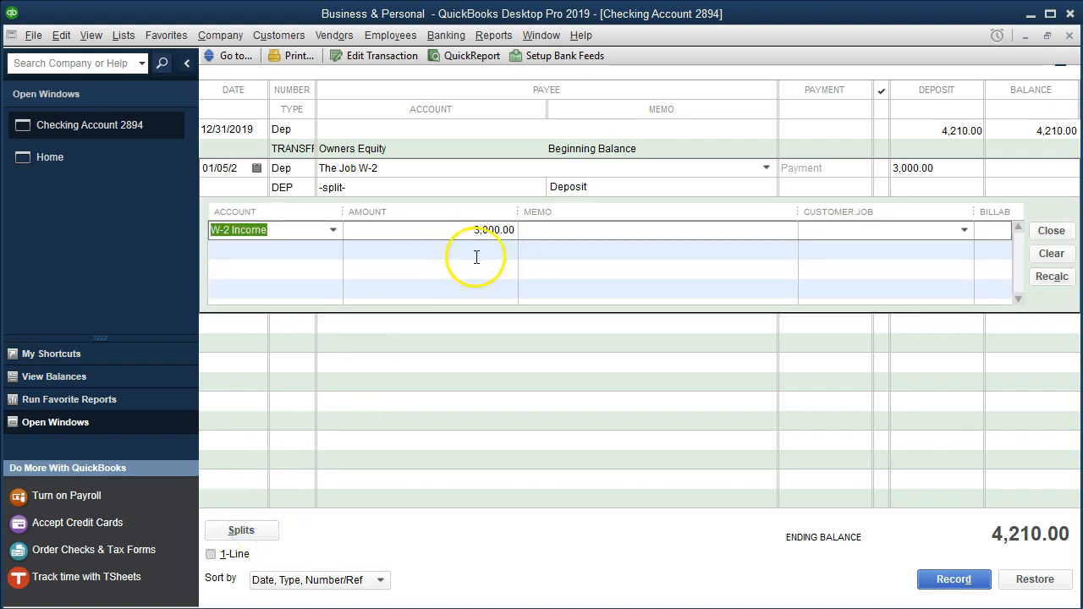
click(994, 229)
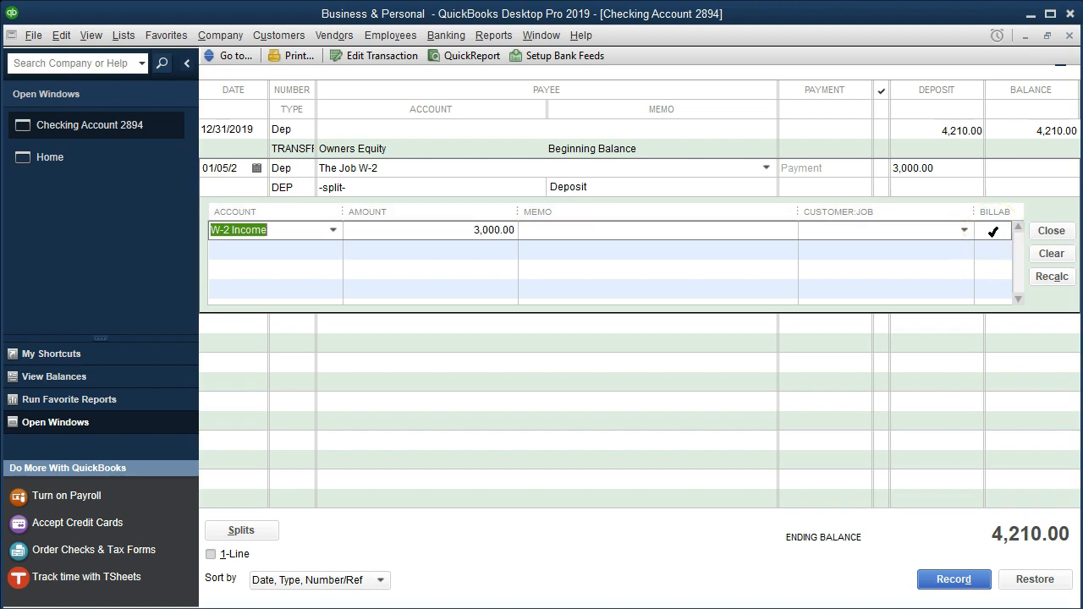
click(993, 229)
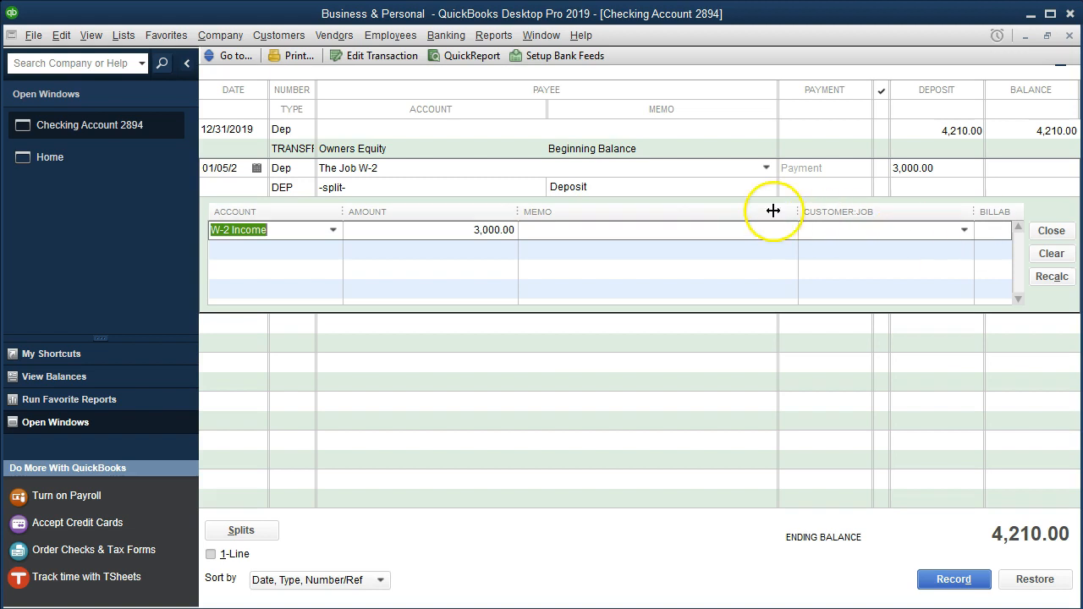
Enable class tracking for transactions in the company's accounting preferences and save the change.
click(61, 38)
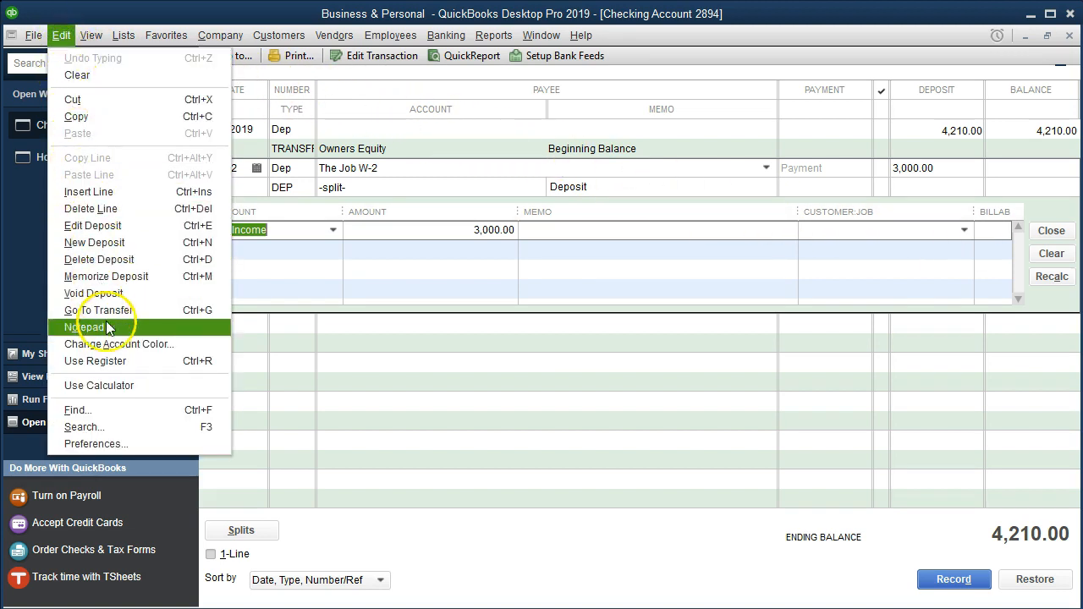
click(120, 445)
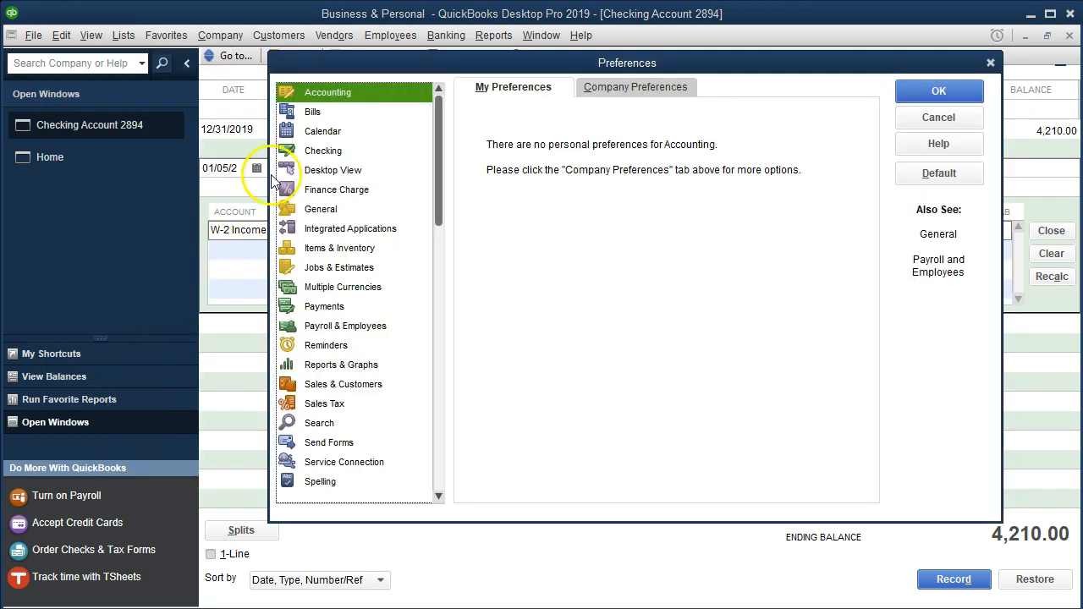
click(350, 97)
click(618, 95)
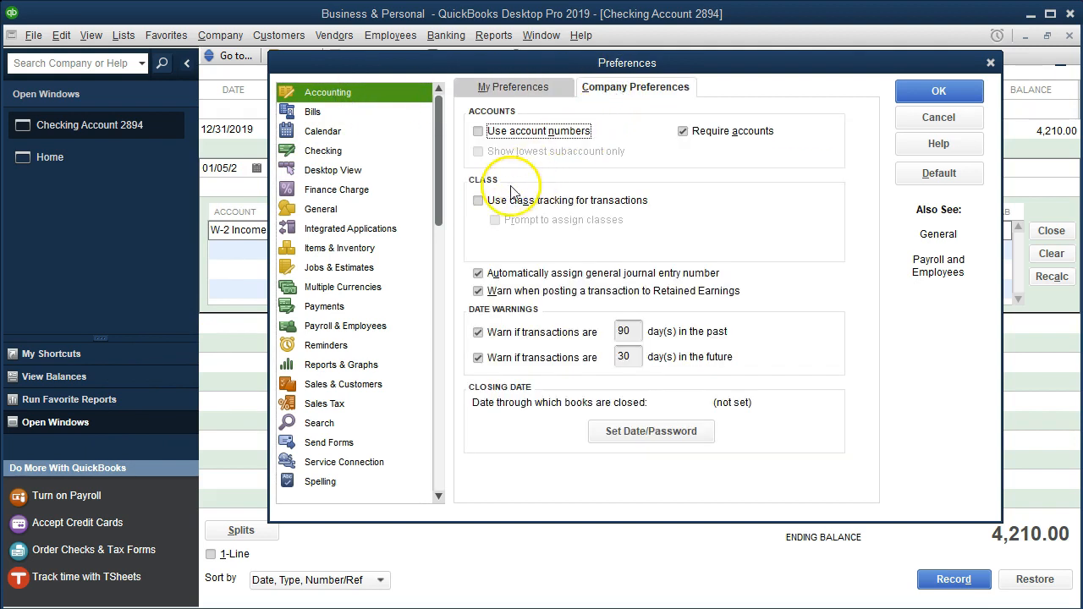
click(478, 201)
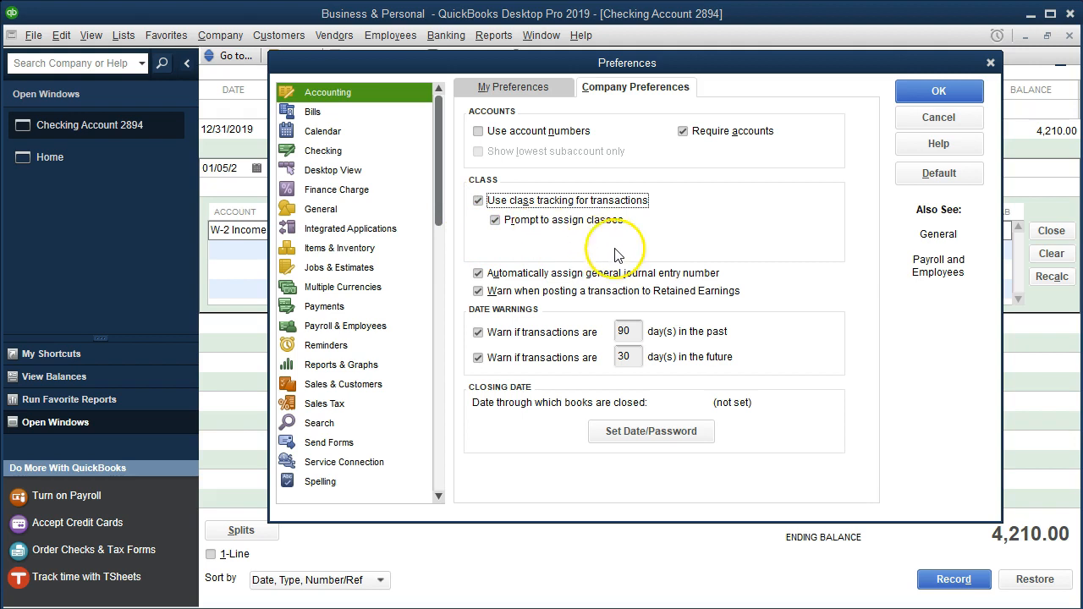
click(958, 90)
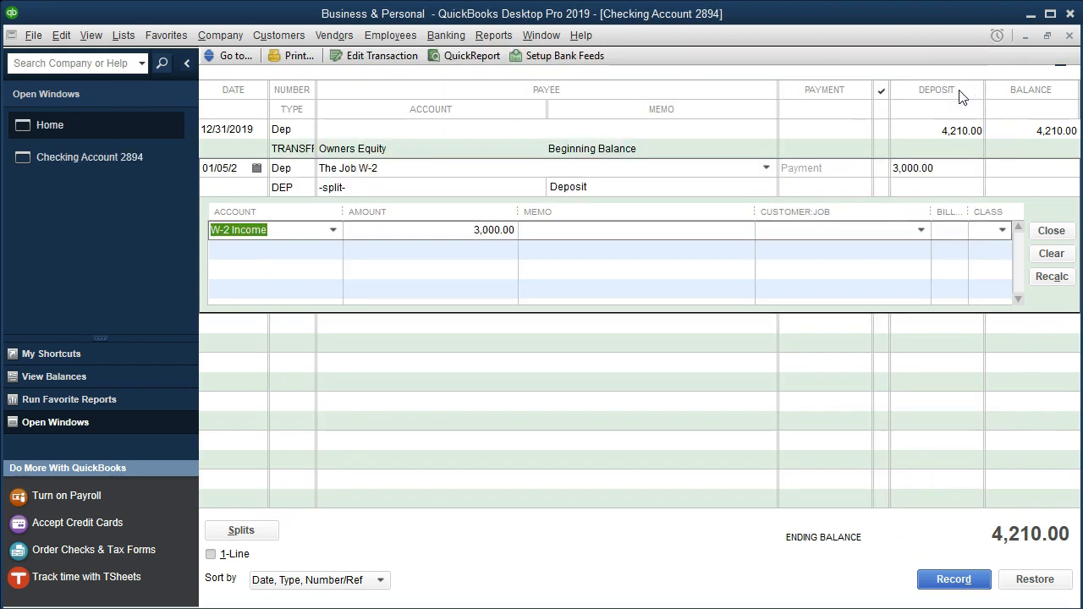
Widen the split's class column and assign the W-2 Income line to a new, quick-added class named Personal.
drag(930, 208, 875, 207)
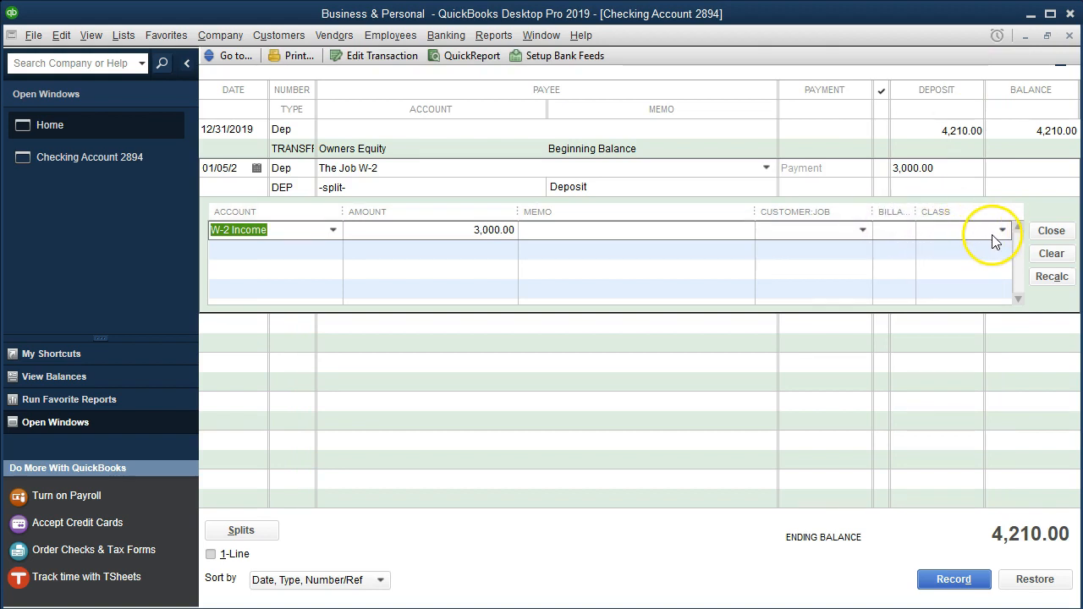
click(992, 236)
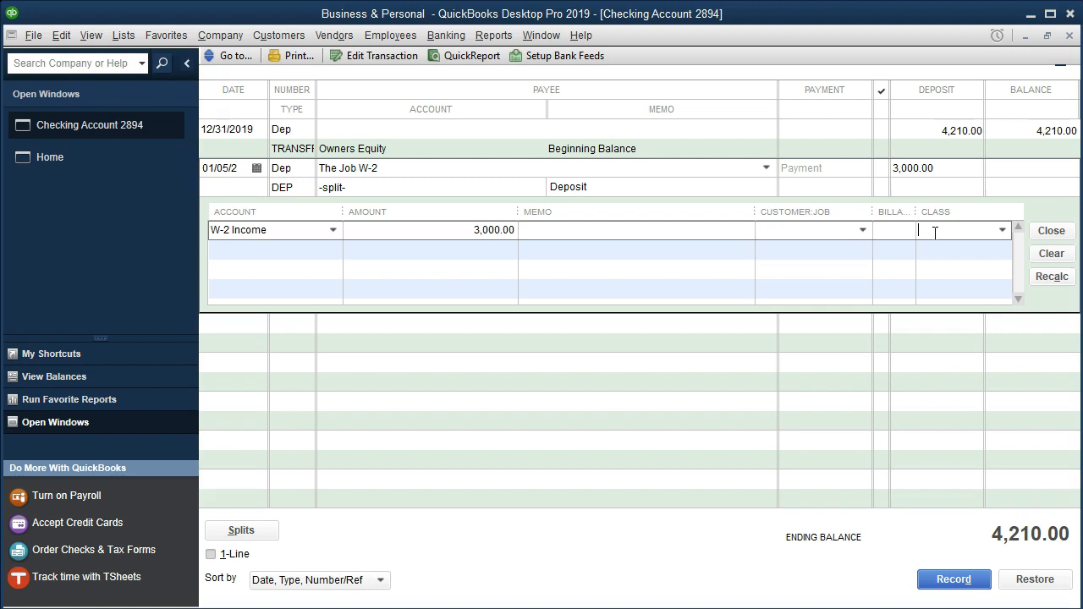
text(Personal)
key(Tab)
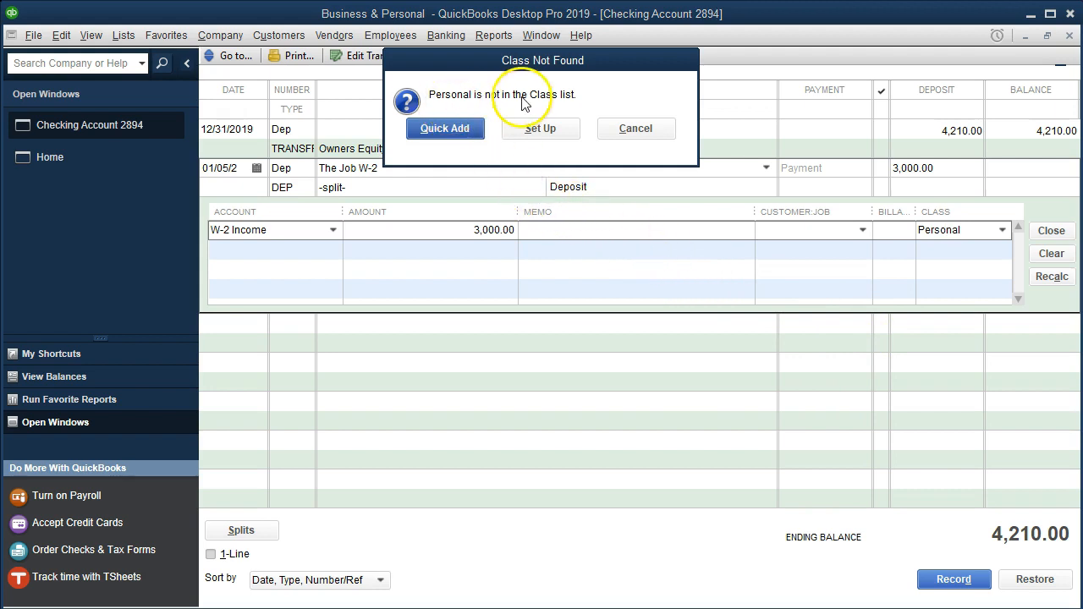
click(446, 128)
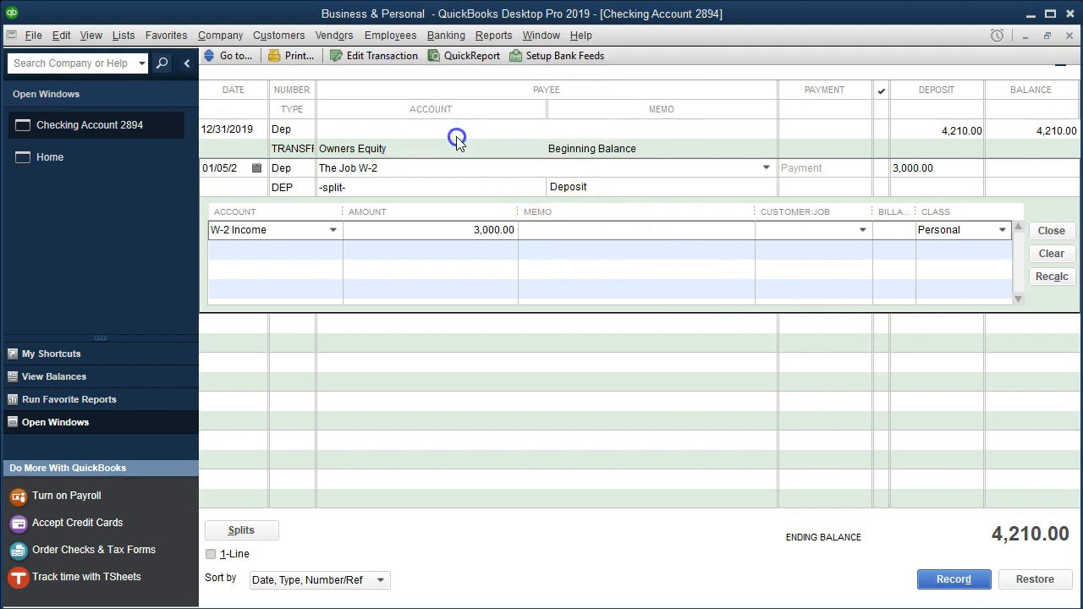
Keep the Personal class on the W-2 Income line and record the 01/05/2020 deposit, accepting its future date.
click(1003, 230)
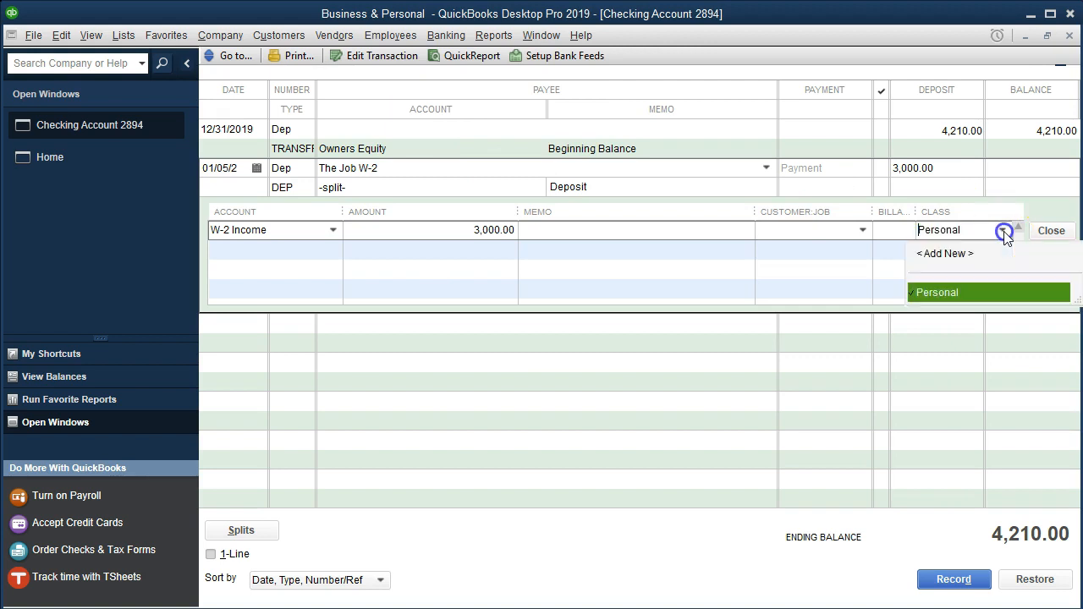
click(1003, 231)
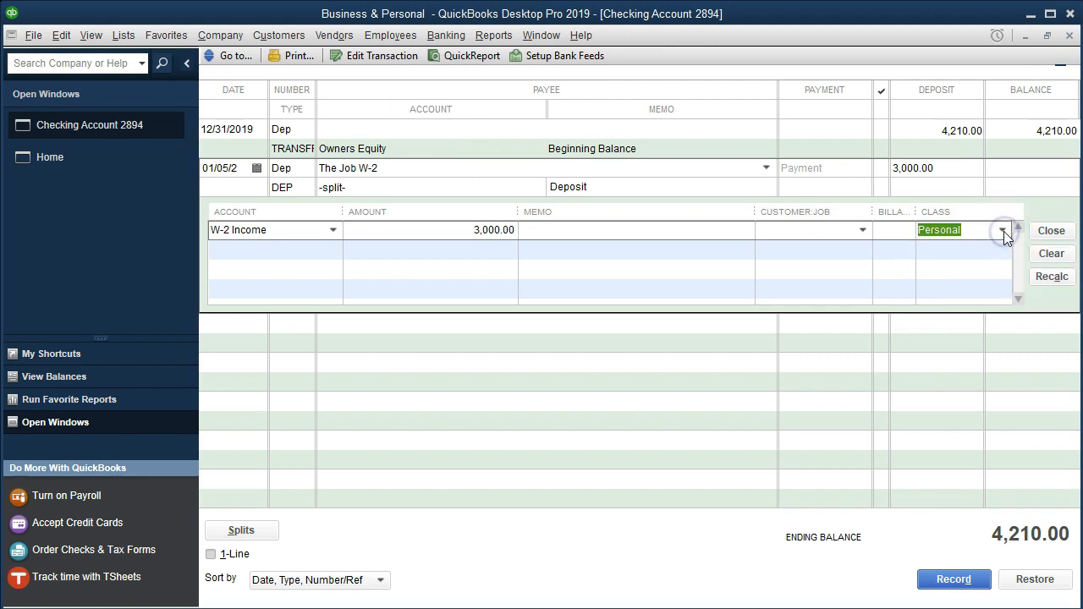
click(947, 580)
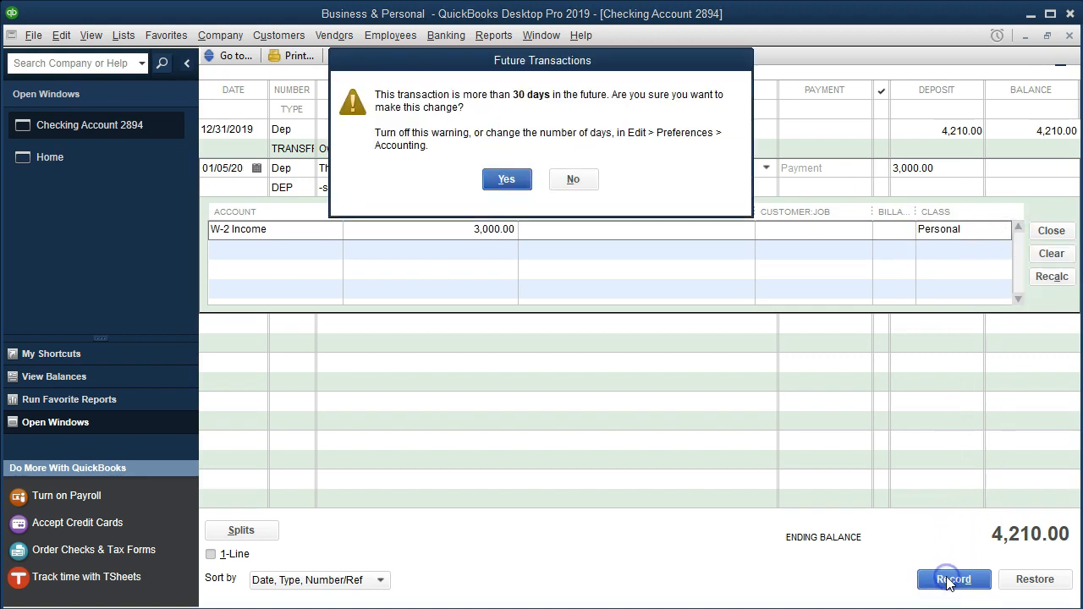
click(508, 180)
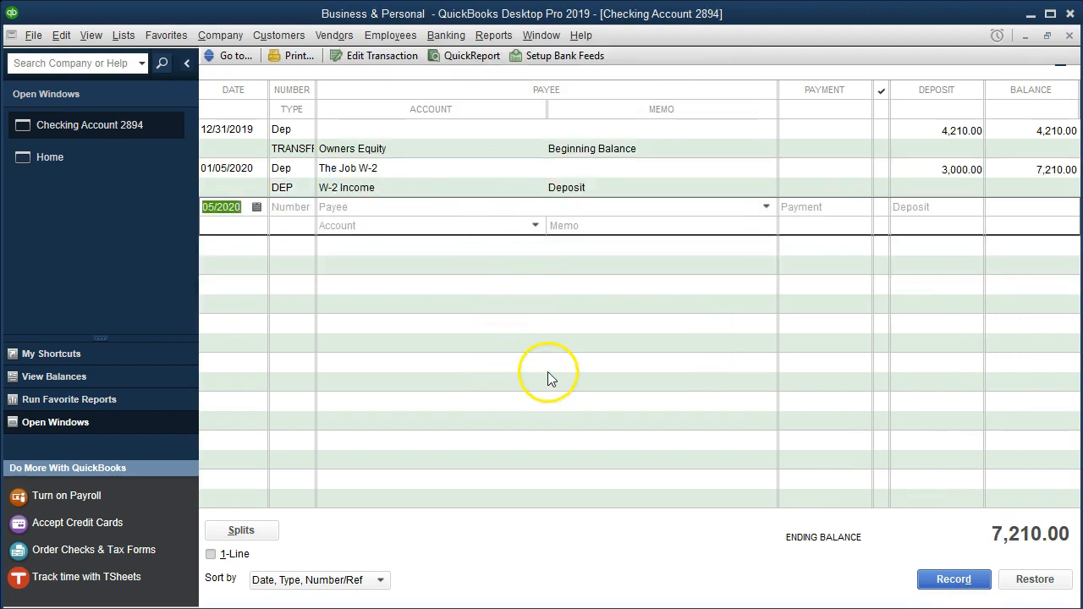
Start a new register transaction dated 01/08/2020 with Dep as its number.
key(alt+Tab)
key(alt+Tab)
text(0108)
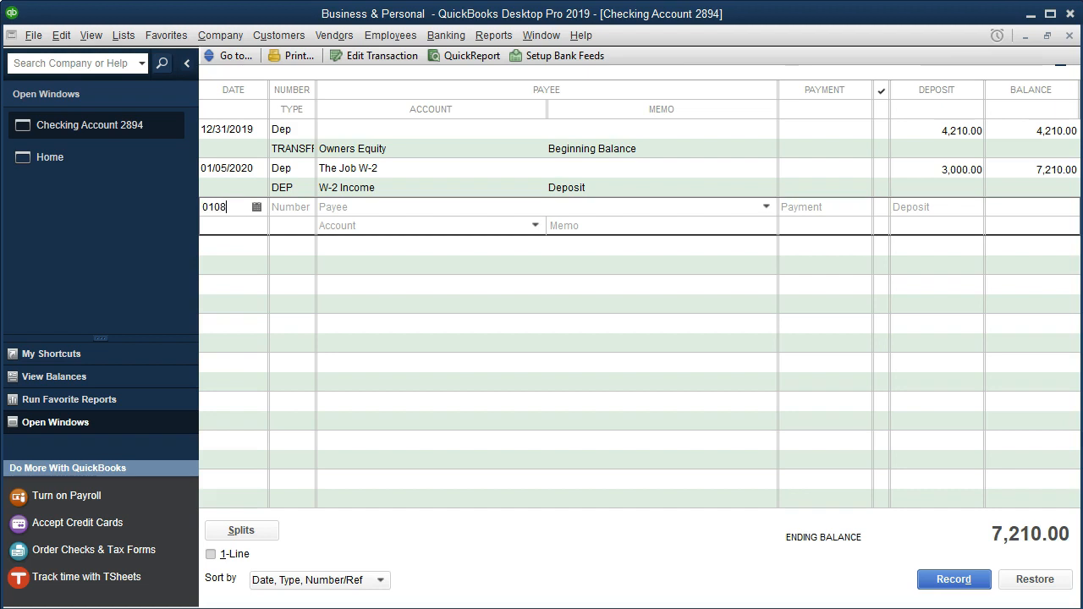
key(Tab)
text(Dep)
key(Tab)
Enter Tax Refund as the payee and quick-add it to the name list as a customer.
text(Tax Red)
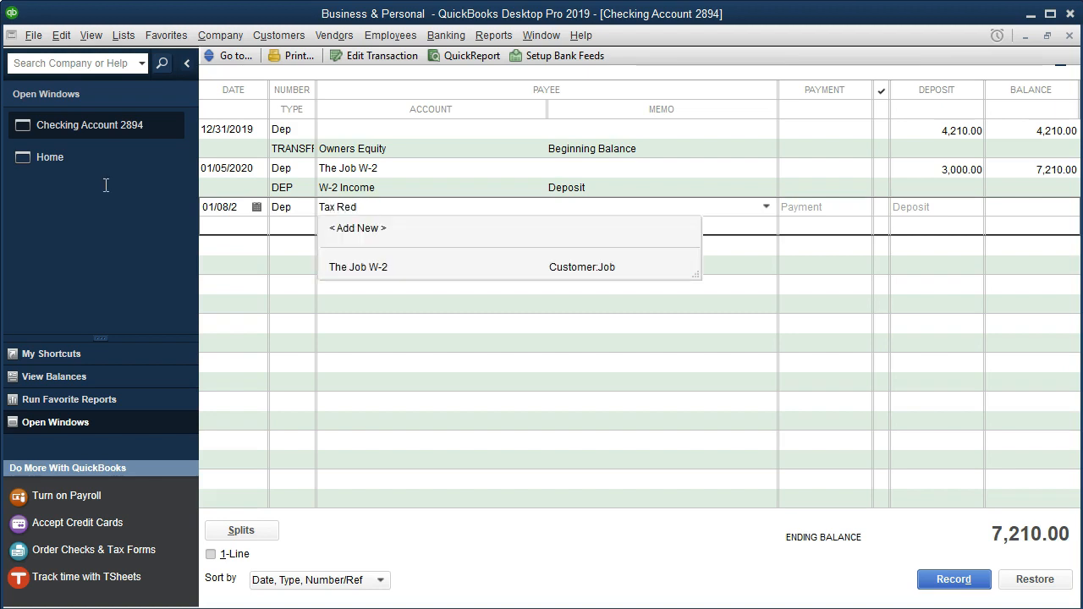
key(BackSpace)
text(fund)
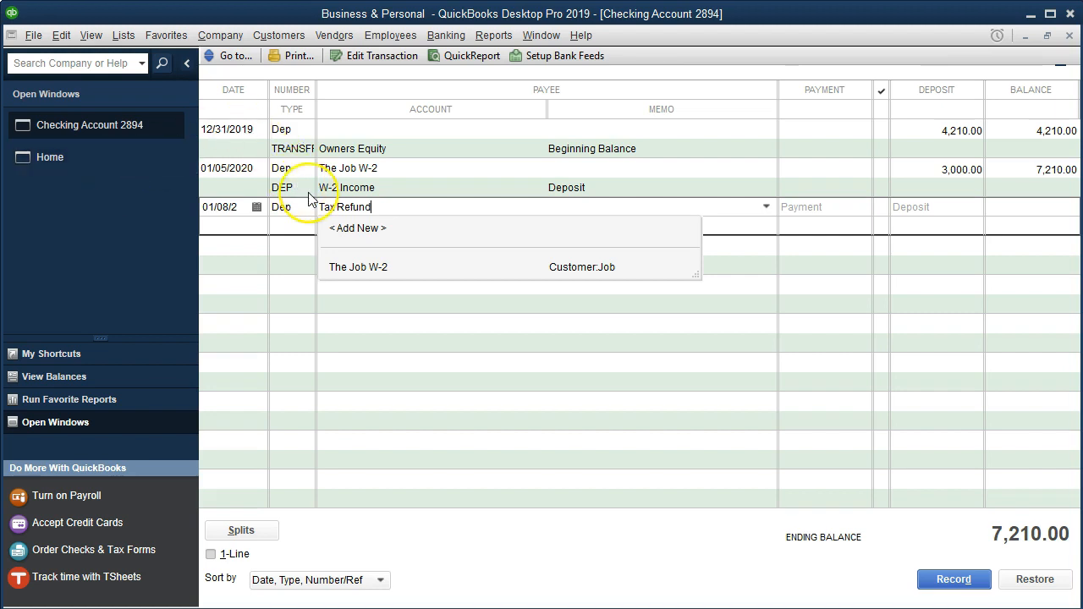
key(Tab)
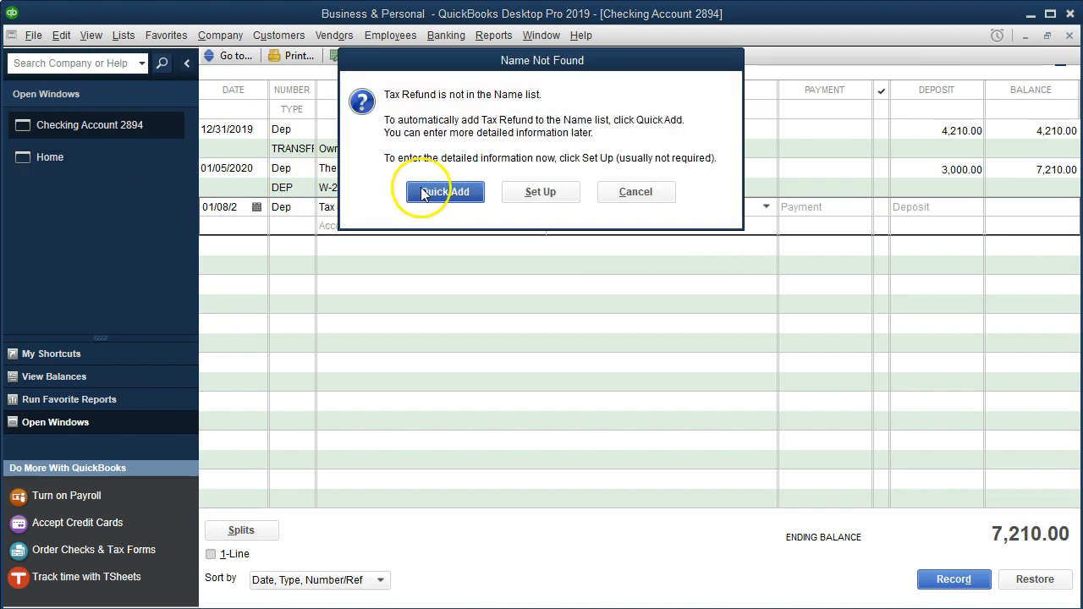
click(426, 191)
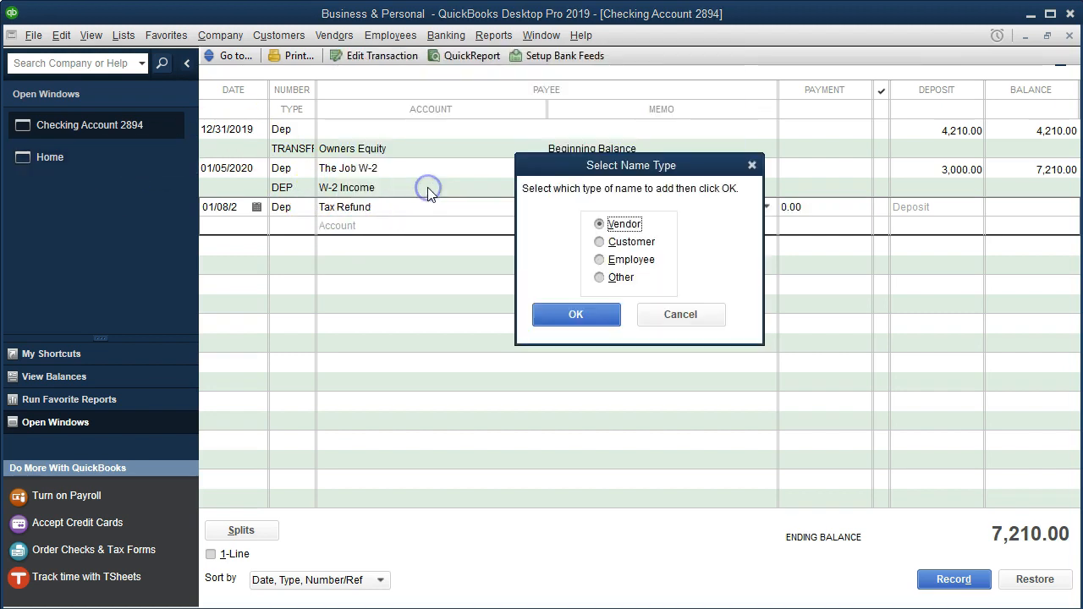
click(600, 242)
click(569, 314)
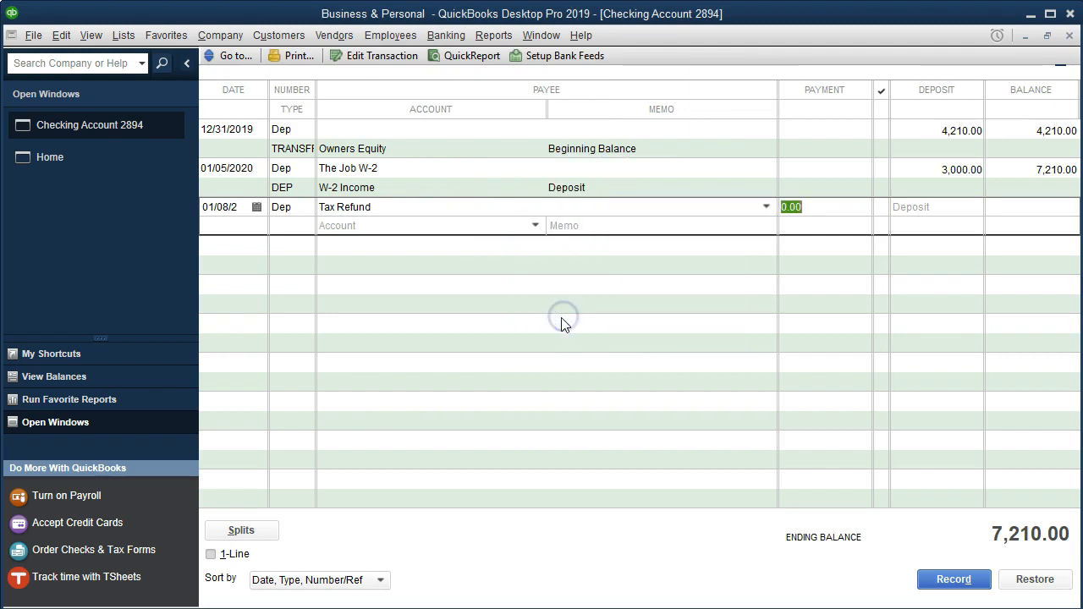
Enter 4,800 as the deposit amount of the Tax Refund transaction, leaving the payment at zero.
key(Tab)
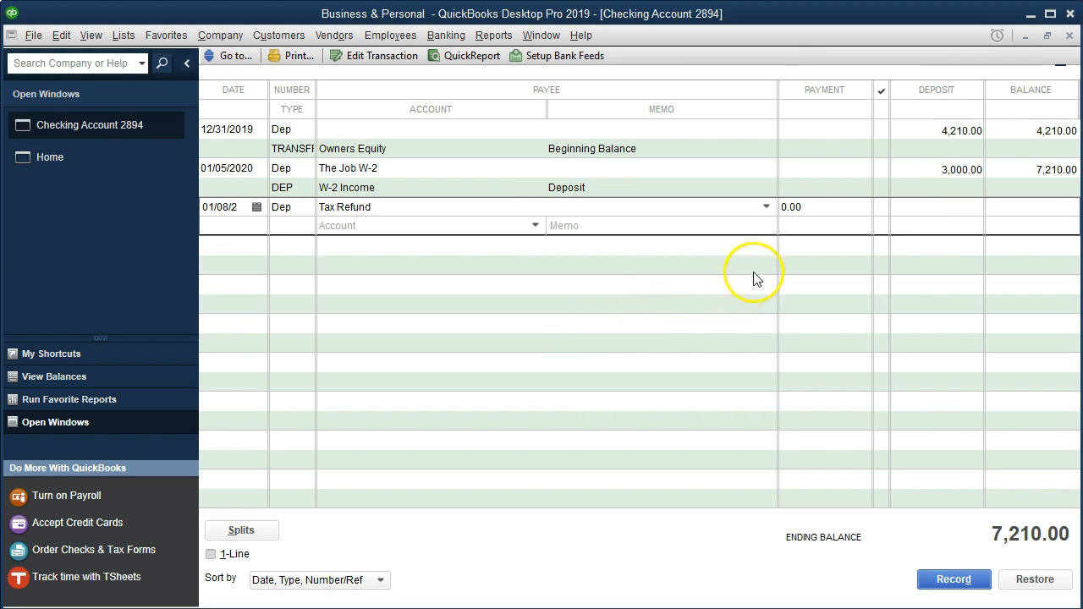
text(4,80)
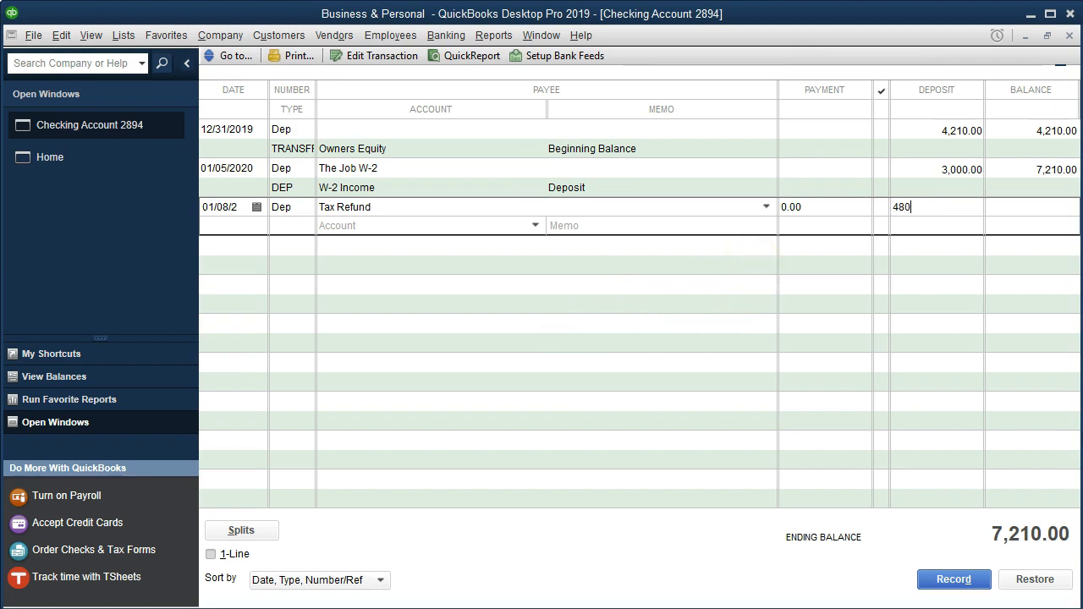
text(0)
key(Tab)
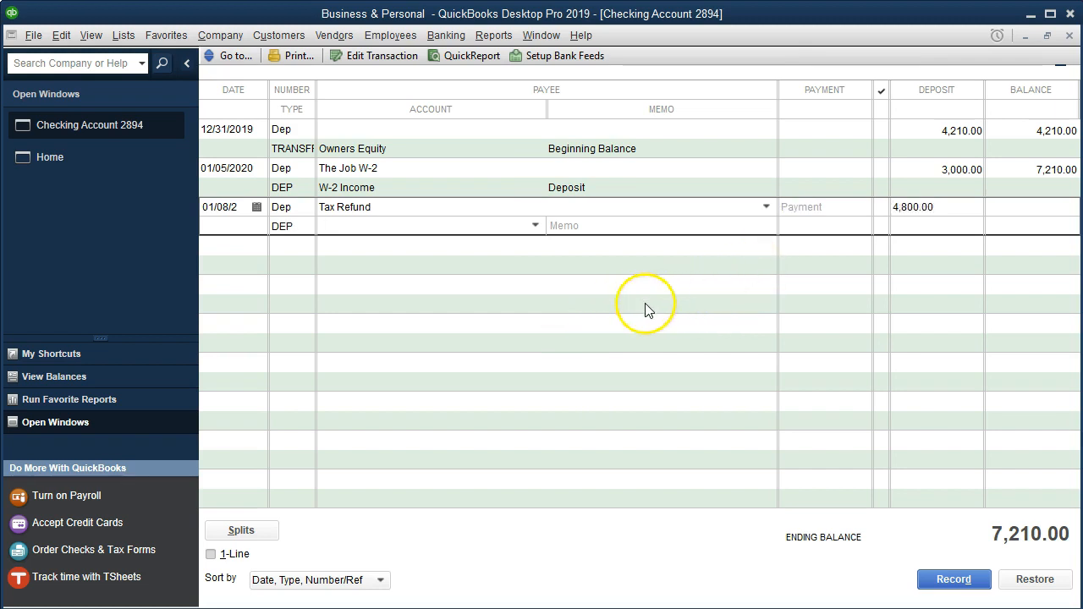
Assign the transaction to a new account named Tax Refund, set up with the Income account type.
text(Tax)
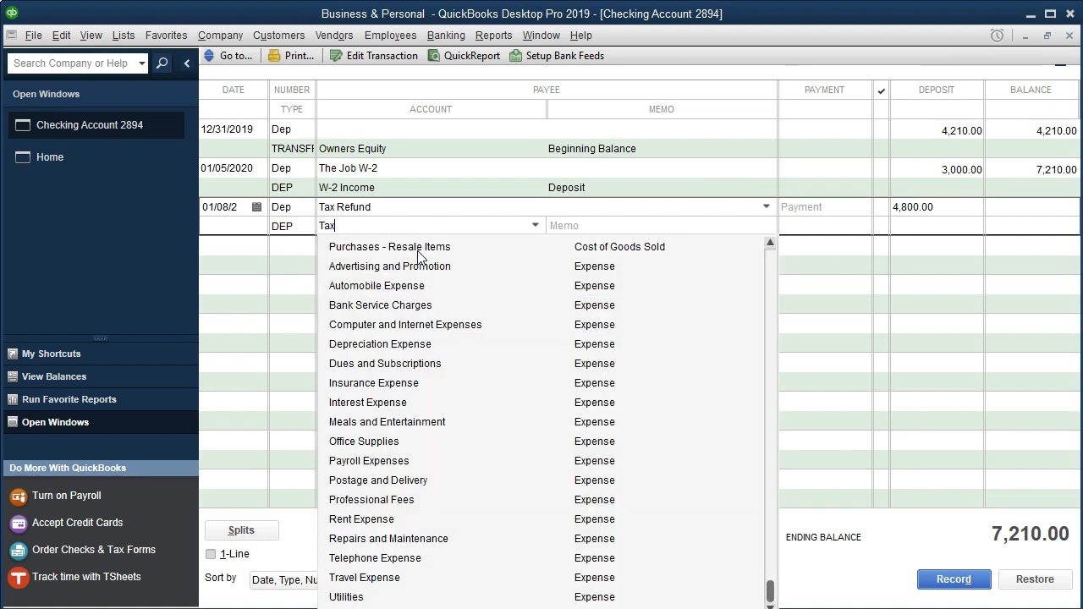
text( Refund)
key(Tab)
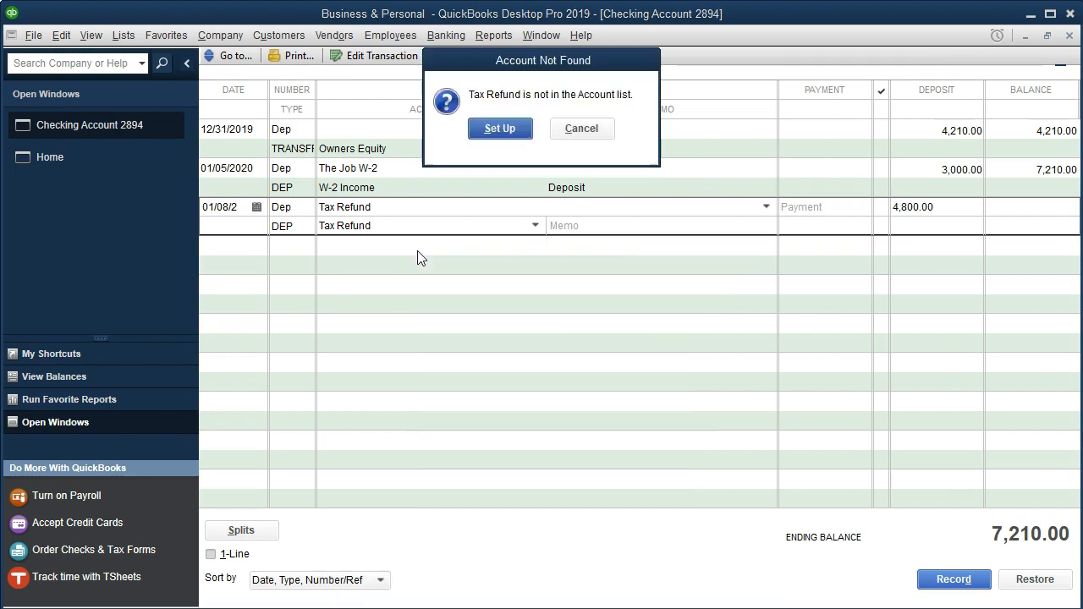
click(489, 128)
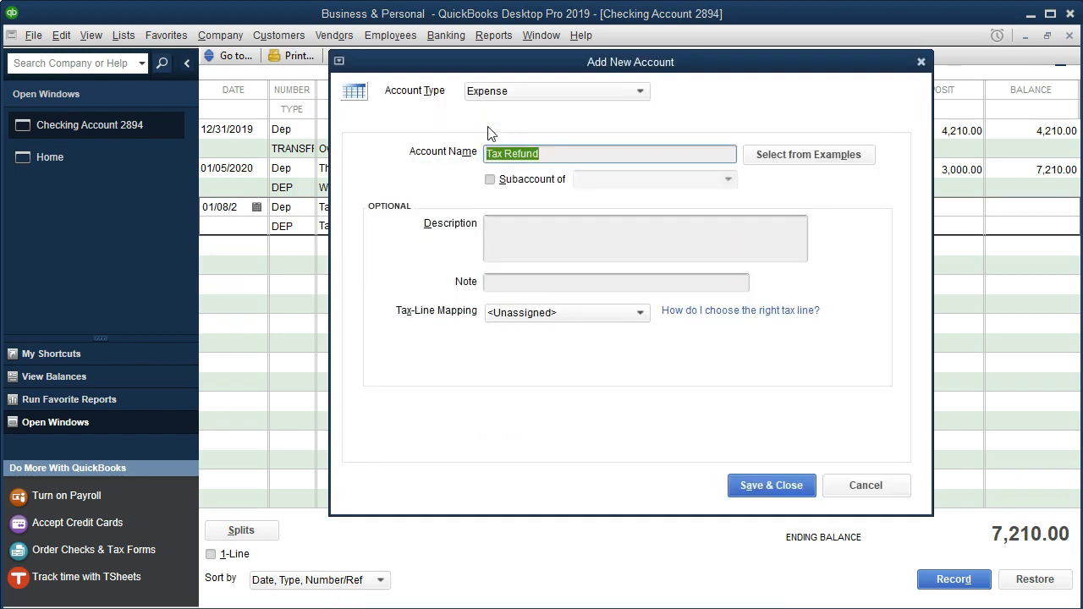
click(640, 91)
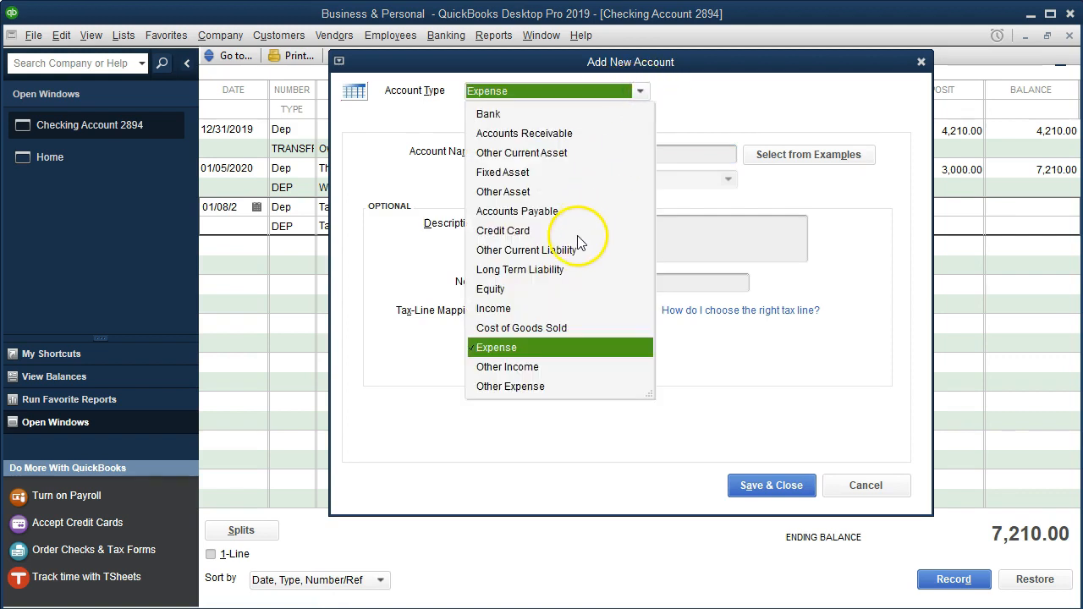
click(495, 308)
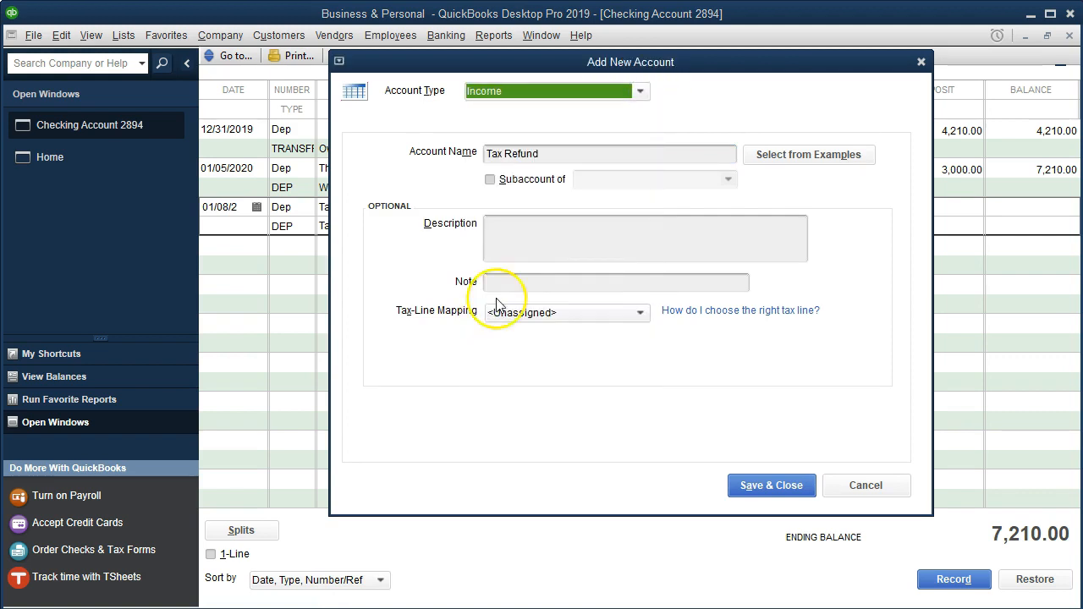
click(747, 486)
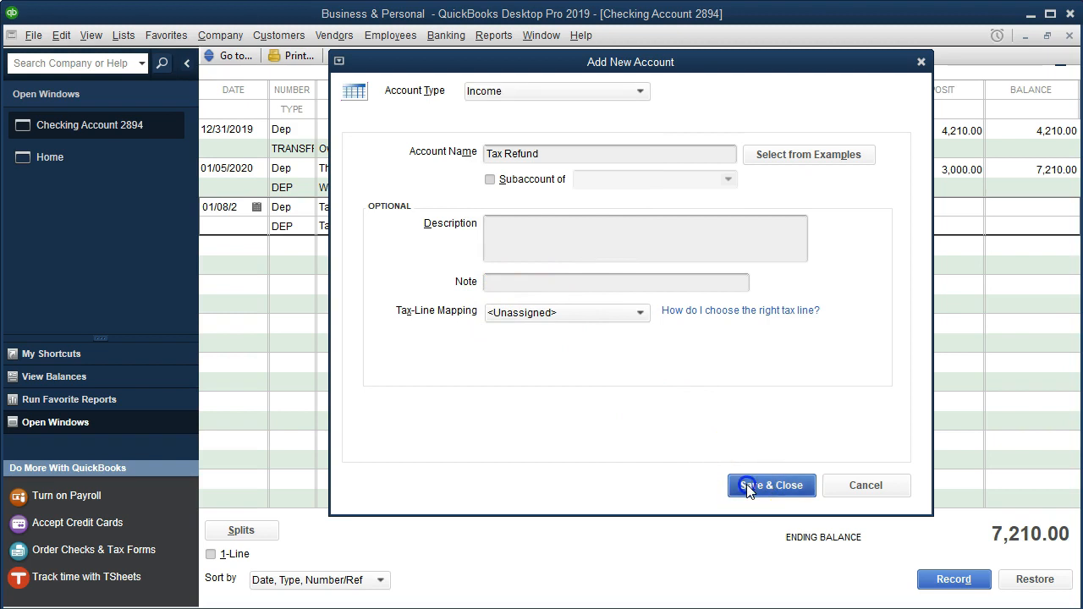
Assign the Personal class to the Tax Refund split line and record the deposit, accepting its future date.
click(269, 529)
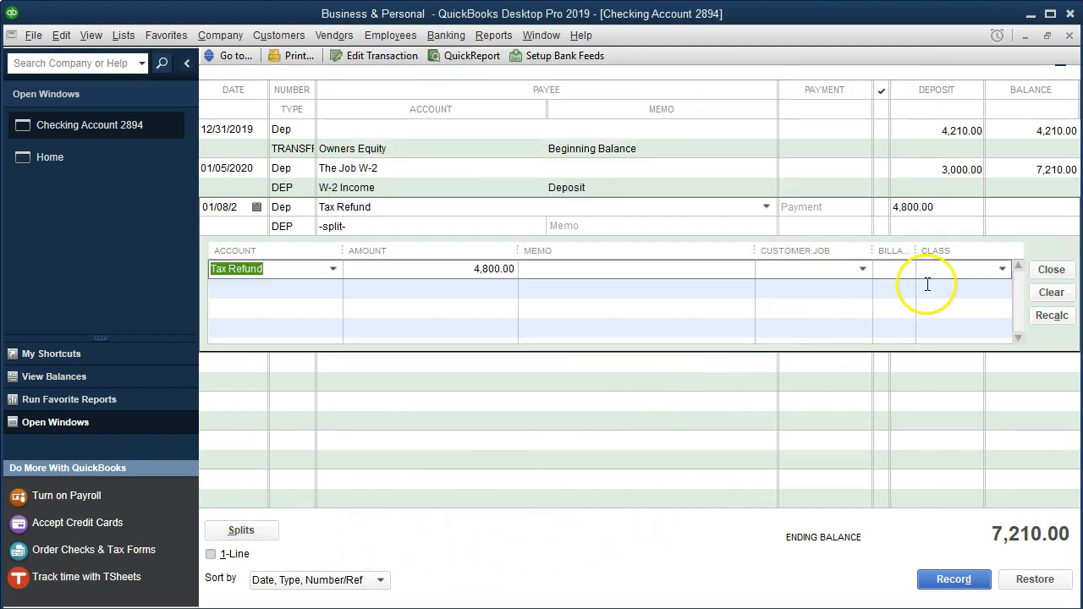
click(936, 268)
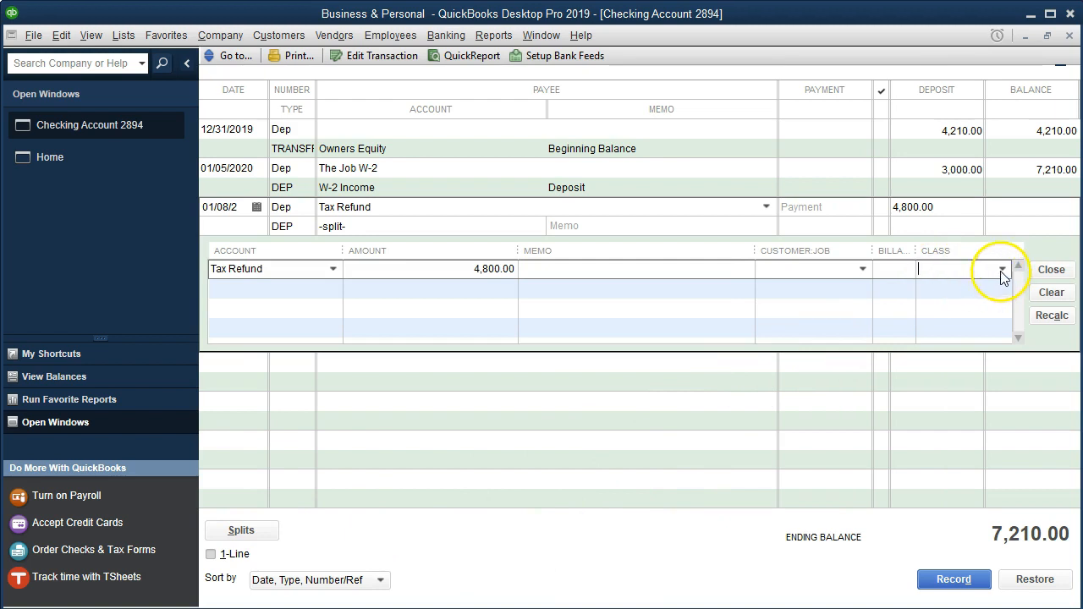
click(1001, 269)
click(963, 330)
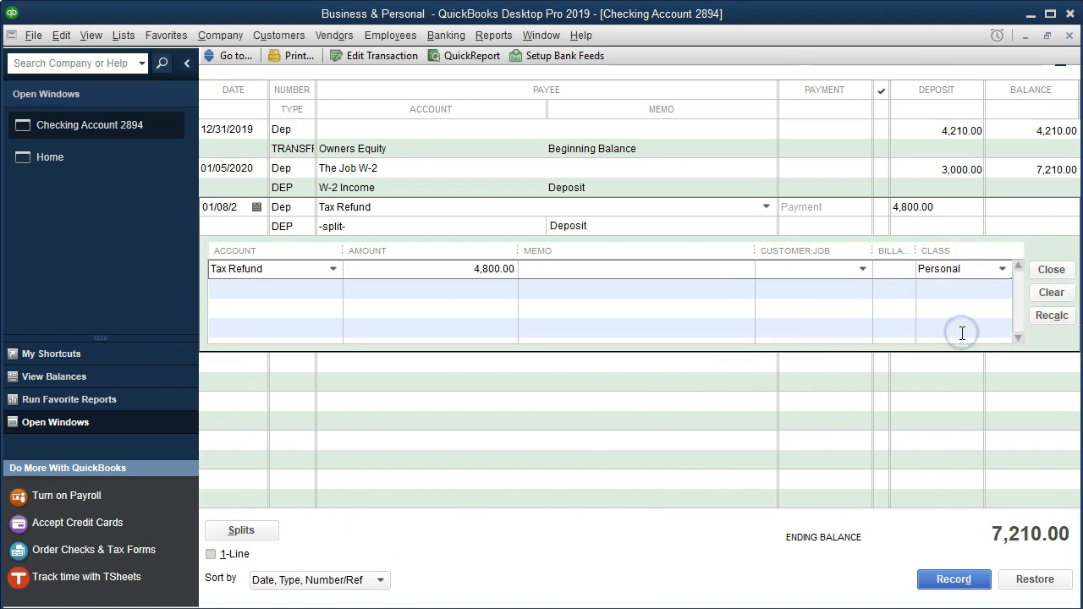
key(Tab)
click(953, 578)
click(512, 180)
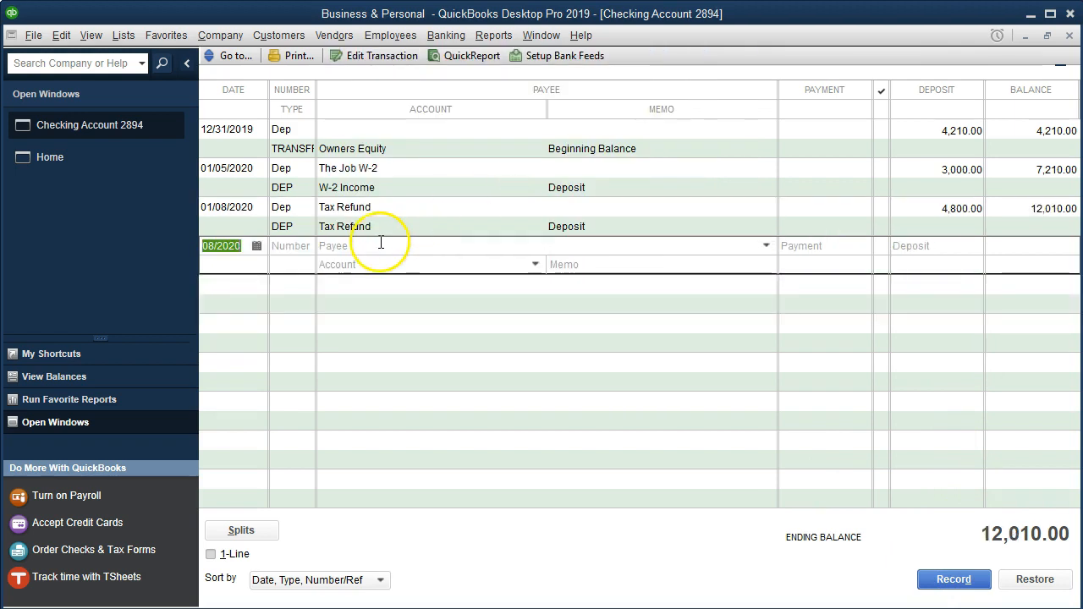
Check the next deposit in the Jan Personal & Business Checking PDF and start a QuickBooks register transaction dated 01/09/2020 numbered Dep.
click(726, 608)
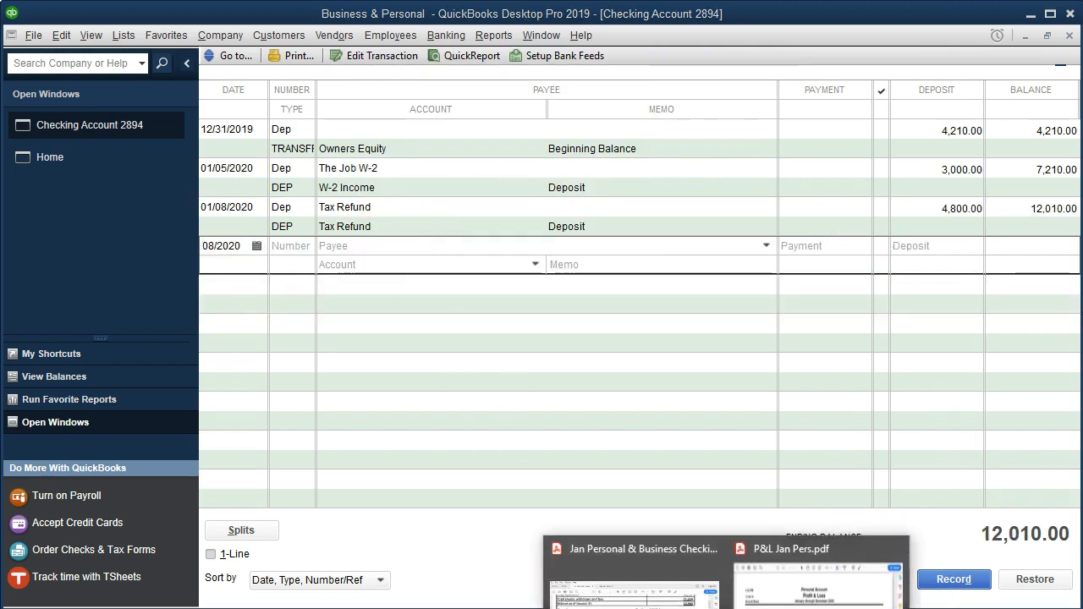
click(630, 580)
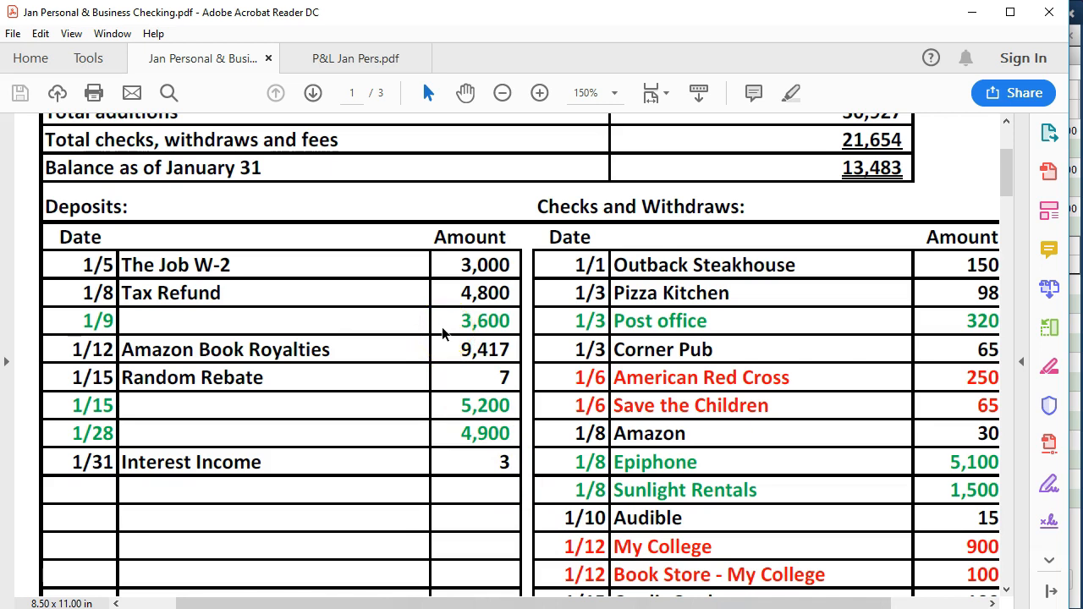
click(592, 608)
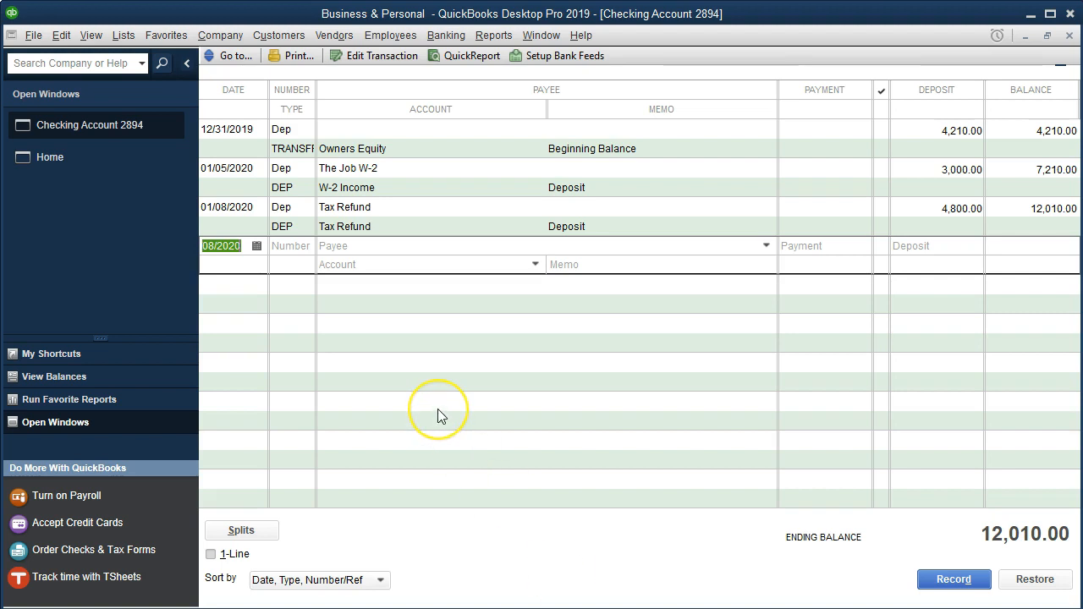
key(Tab)
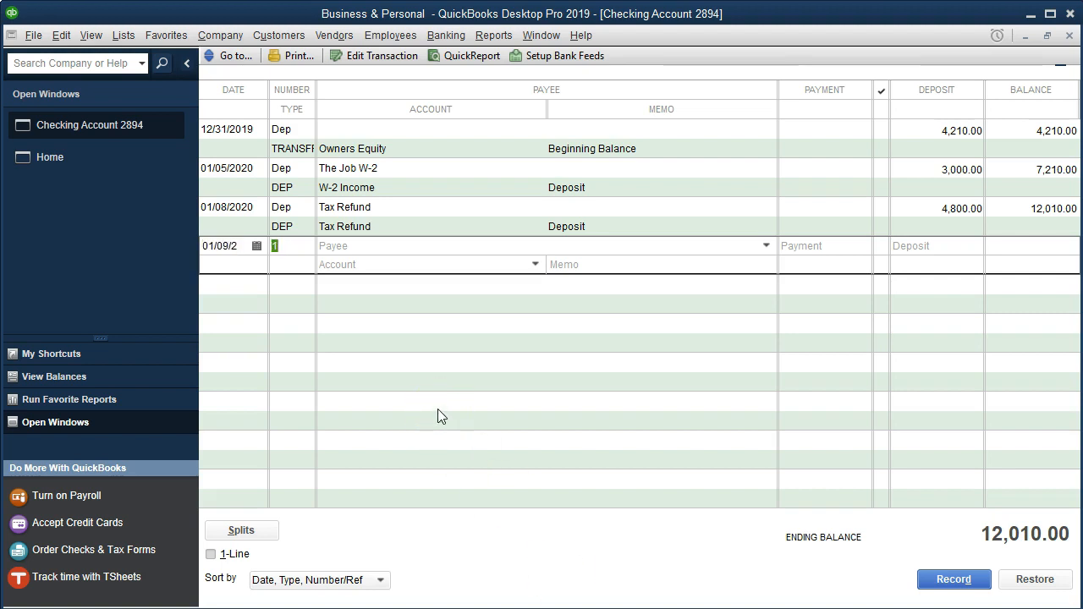
text(Dep)
key(Tab)
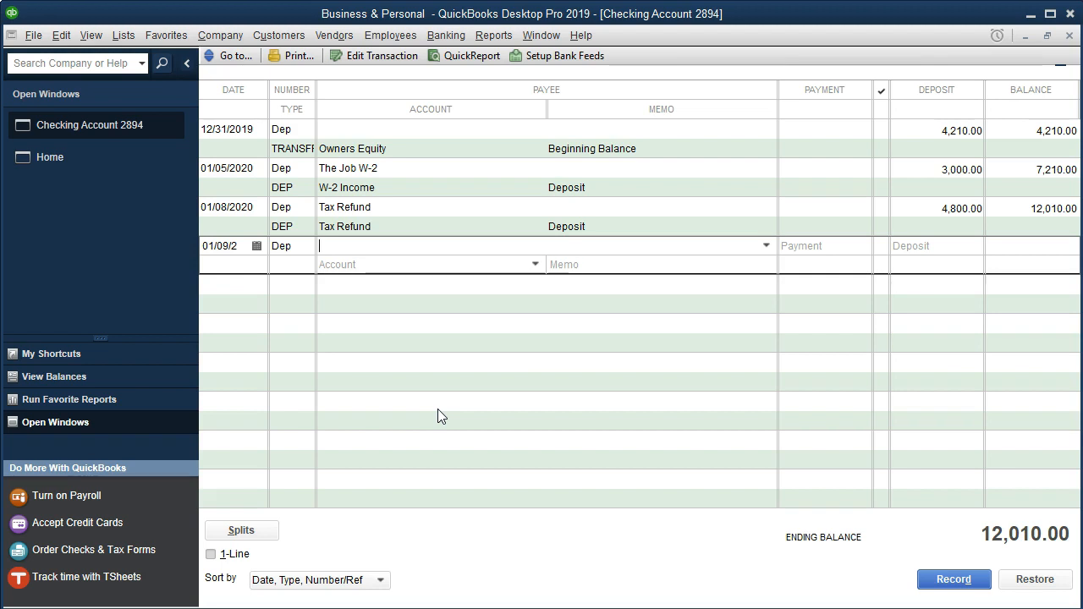
Leave the payee of the 01/09/2020 transaction blank and enter 3,600 as its deposit amount.
key(Tab)
key(Tab)
key(Tab)
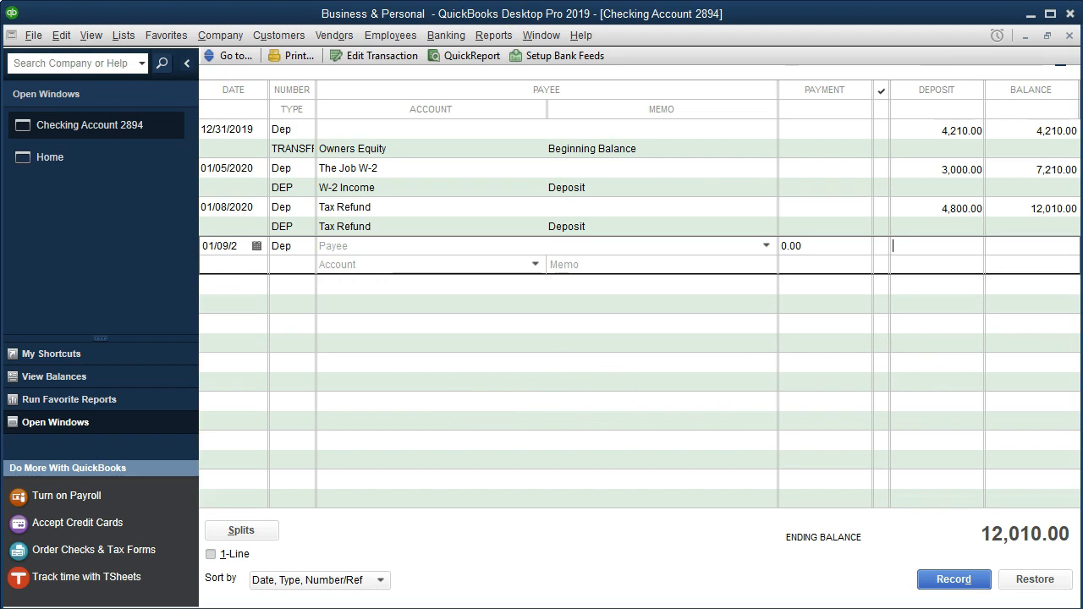
text(3600)
key(Tab)
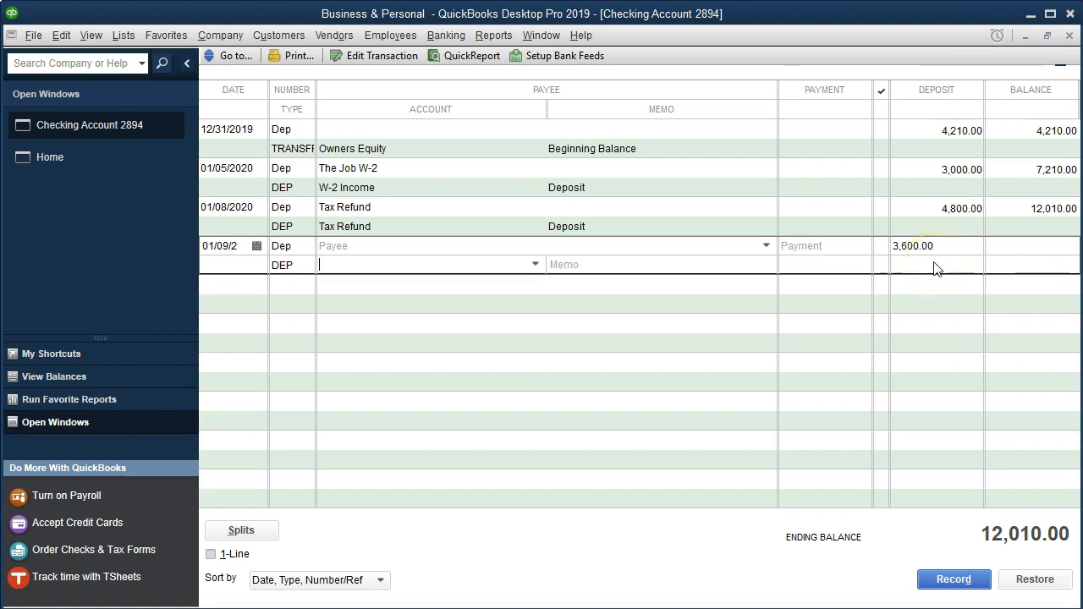
Assign the 01/09/2020 deposit to the Sales income account and record it, accepting its future date.
click(533, 268)
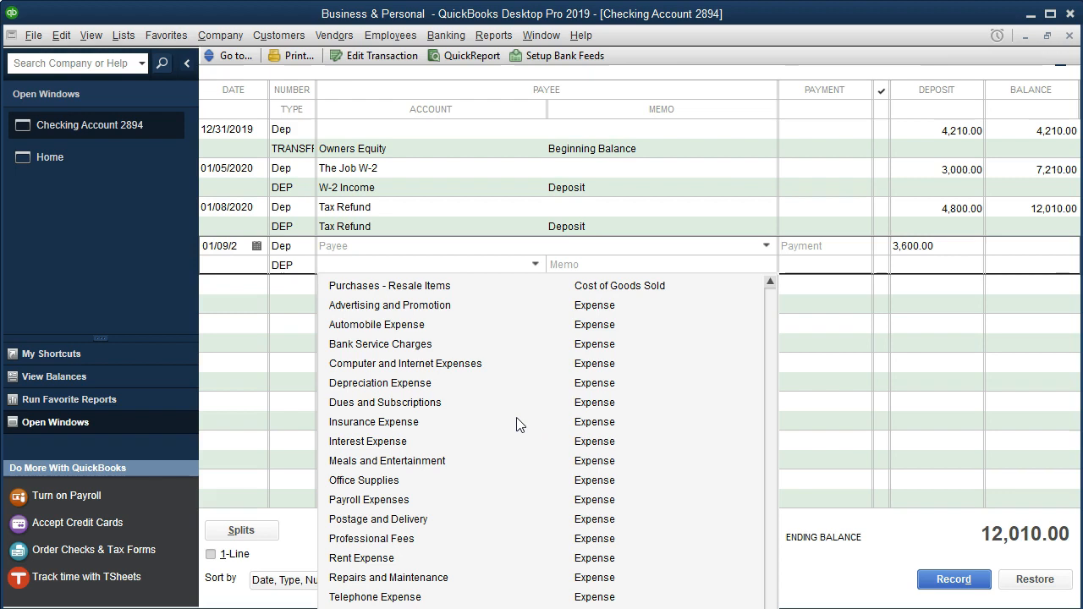
scroll(518, 424, up, 3)
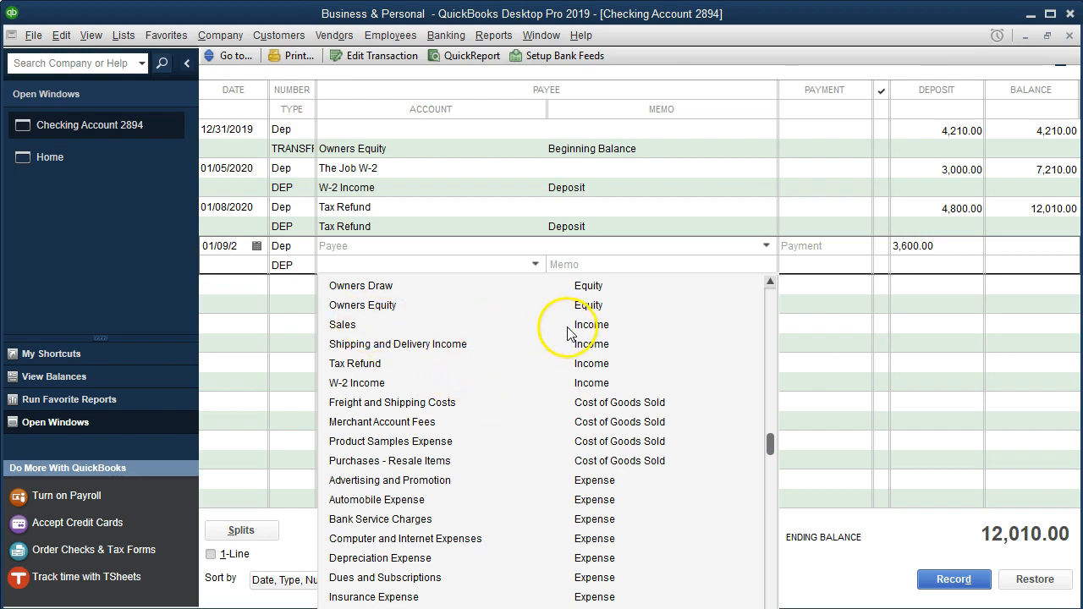
click(368, 327)
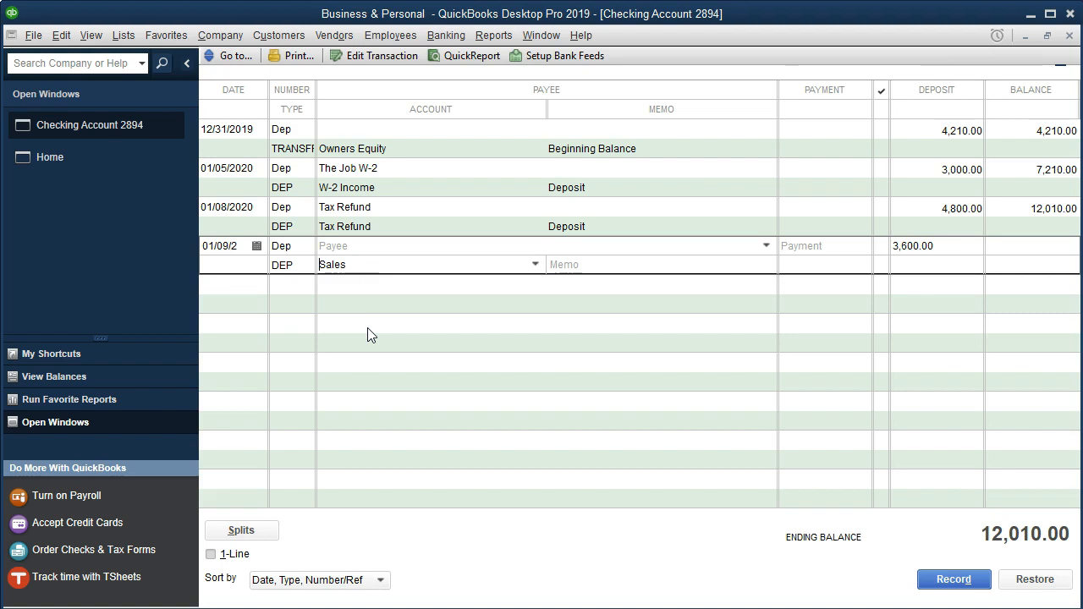
key(Tab)
key(Return)
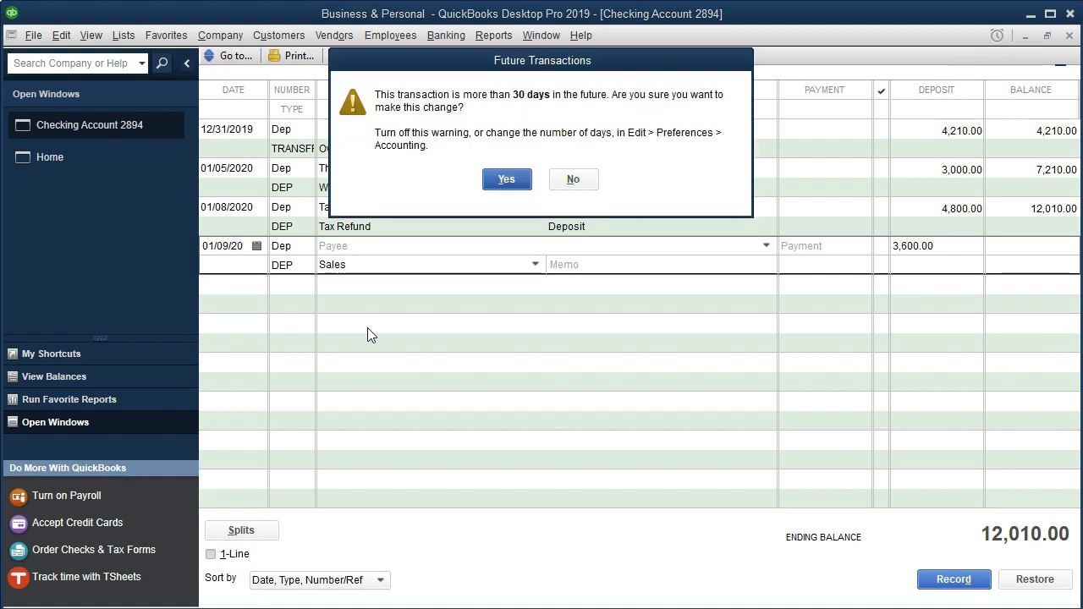
key(Return)
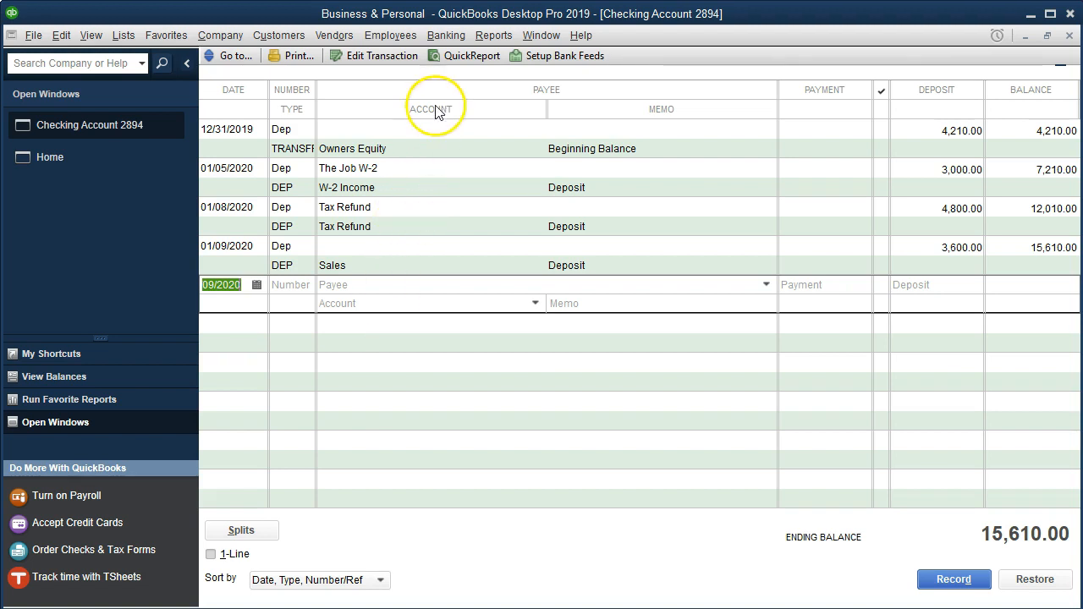
Run the standard Balance Sheet report as of 12/31/2020 and check its total assets.
click(491, 38)
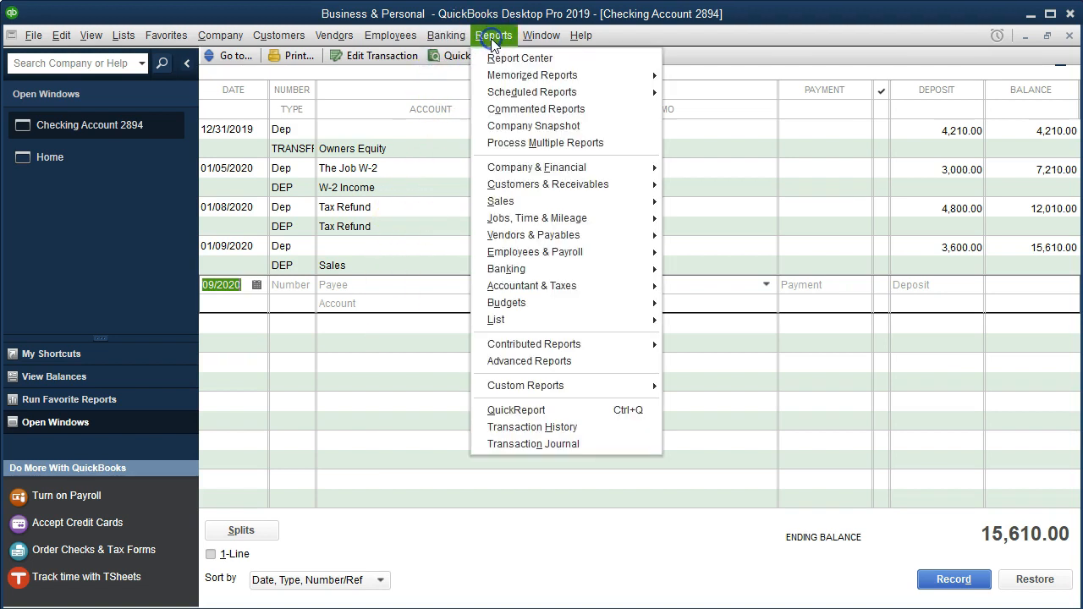
mouse_move(530, 169)
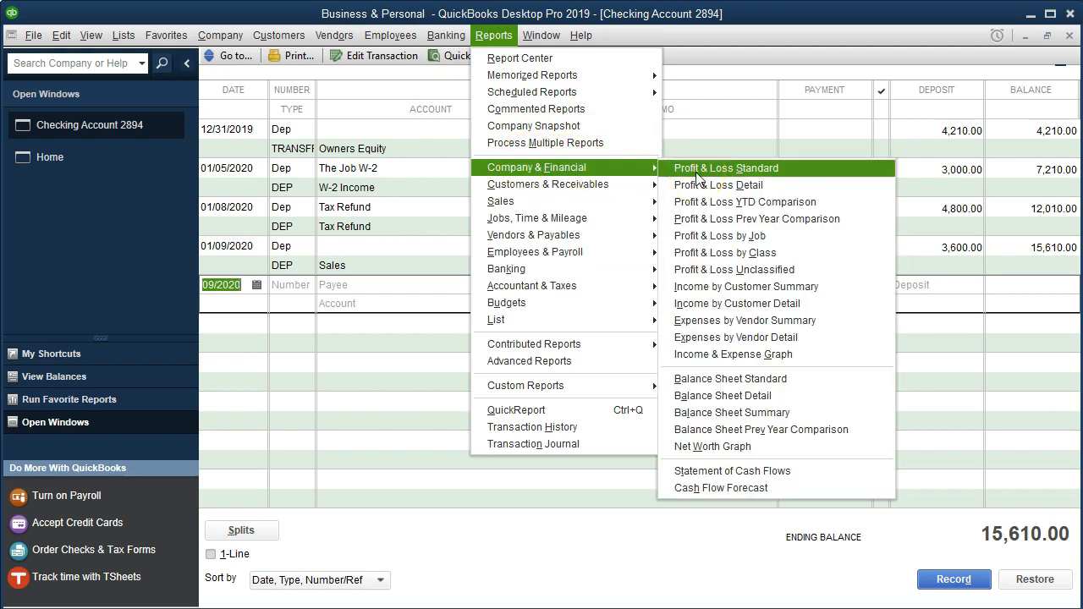
click(719, 378)
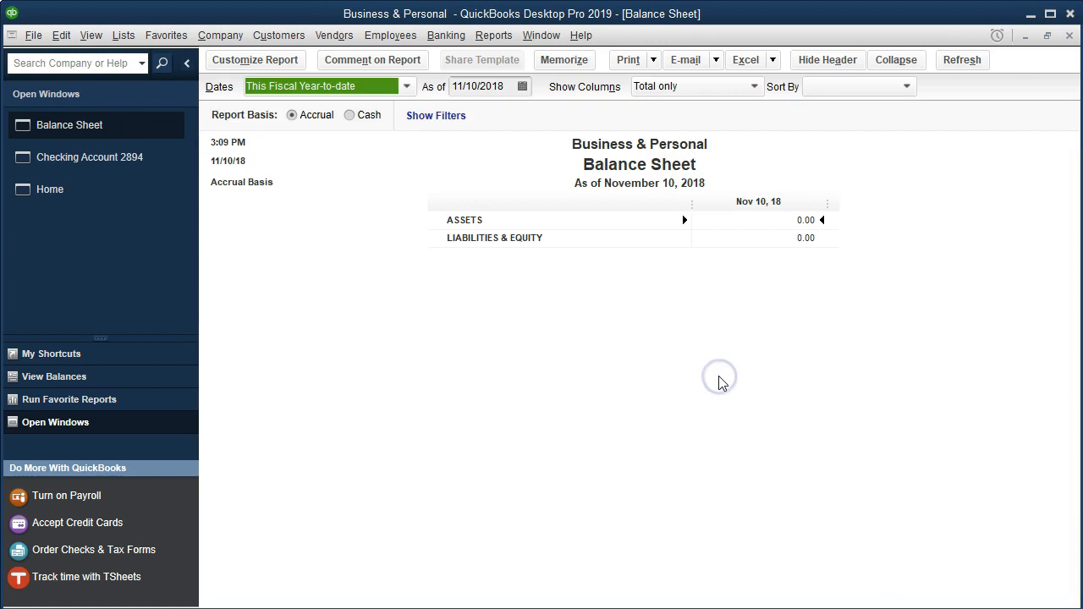
key(Tab)
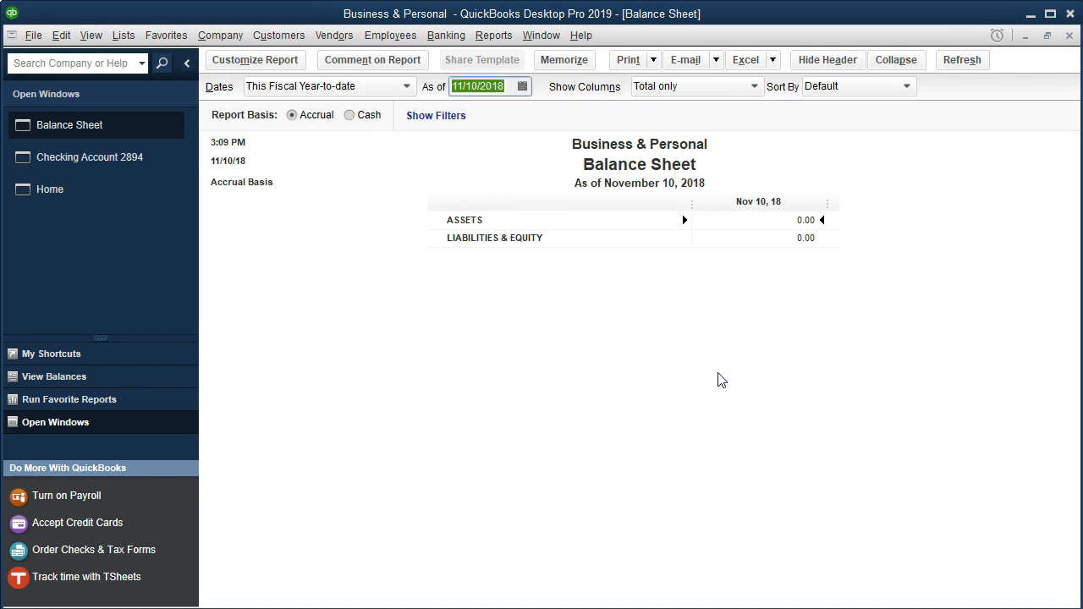
text(123)
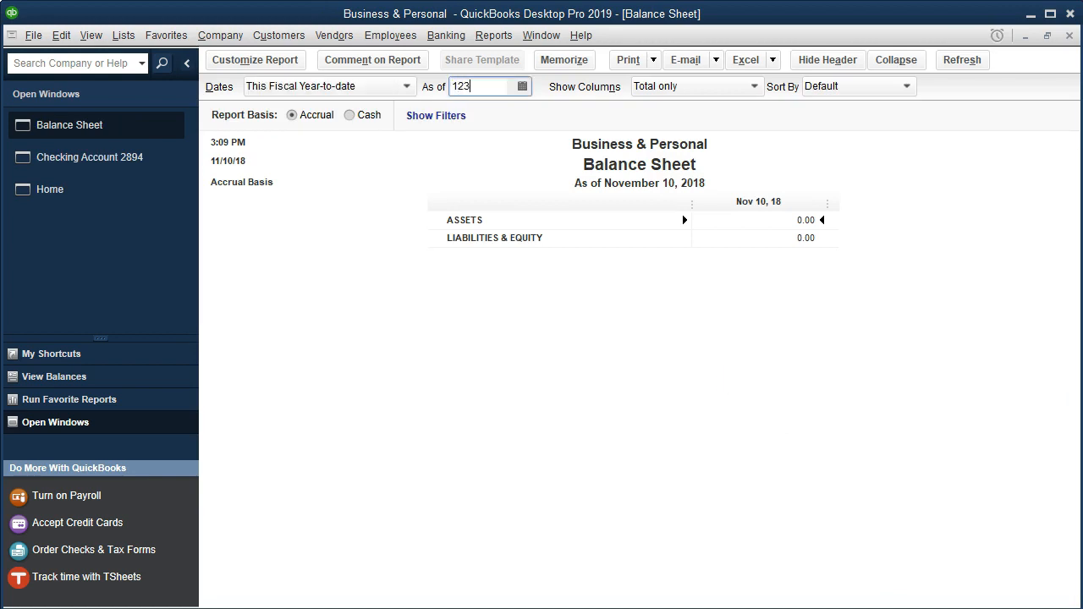
text(112)
key(BackSpace)
key(BackSpace)
text(20)
key(Tab)
click(798, 340)
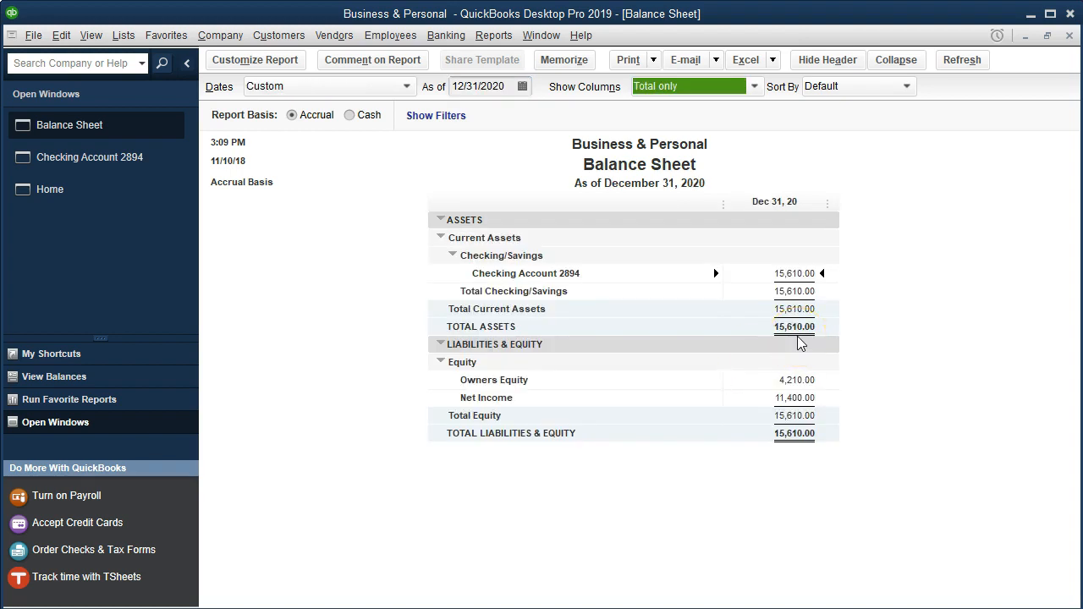
Run the standard Profit & Loss report for 01/01/2020 to 12/31/2021.
click(495, 37)
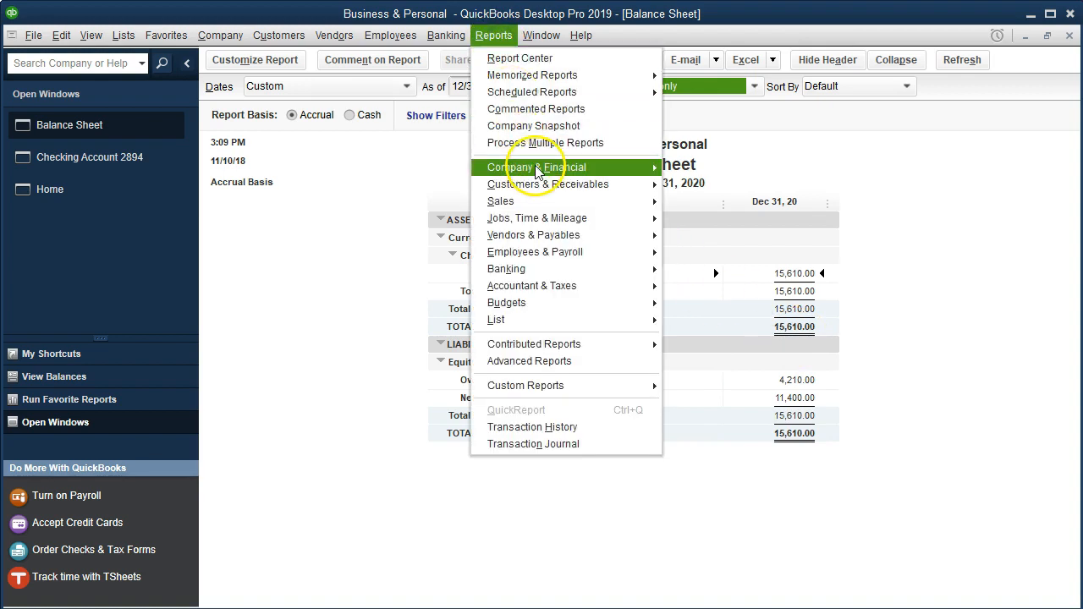
mouse_move(536, 170)
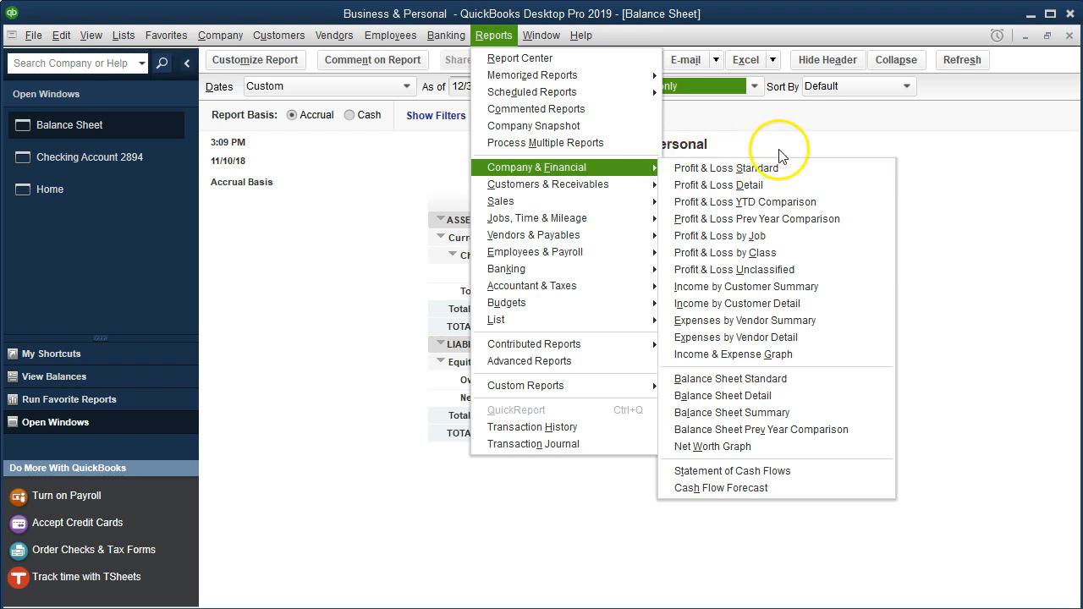
click(800, 166)
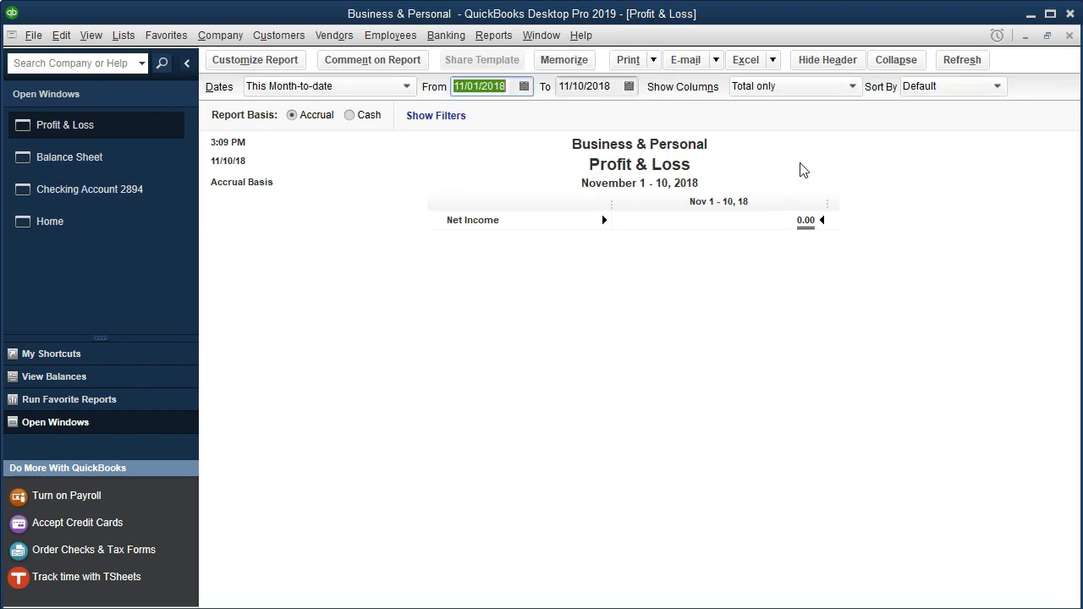
text(01)
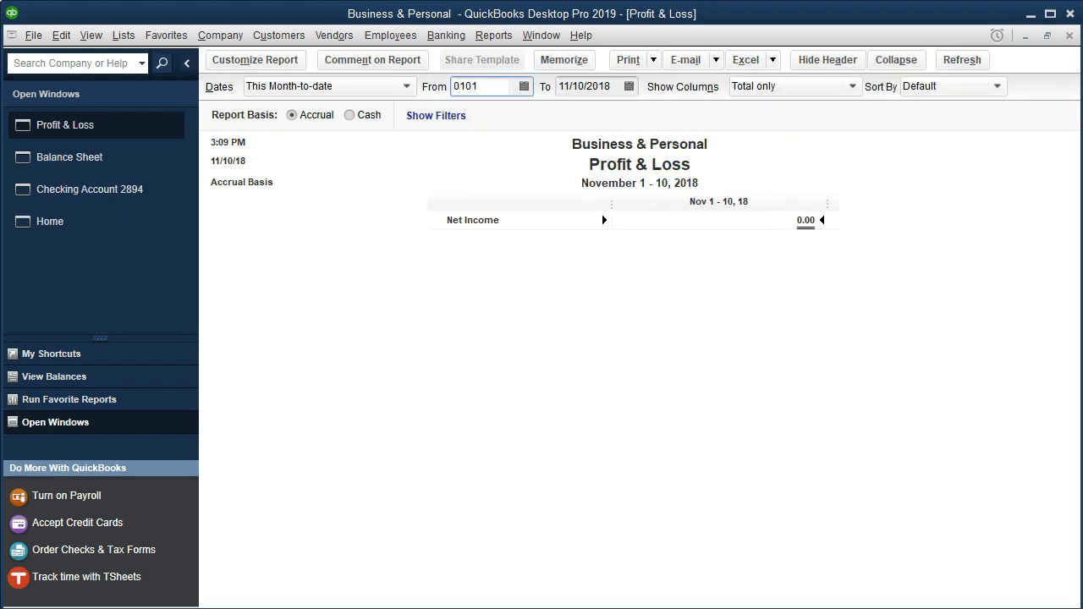
text(/01/20)
key(Tab)
text(1)
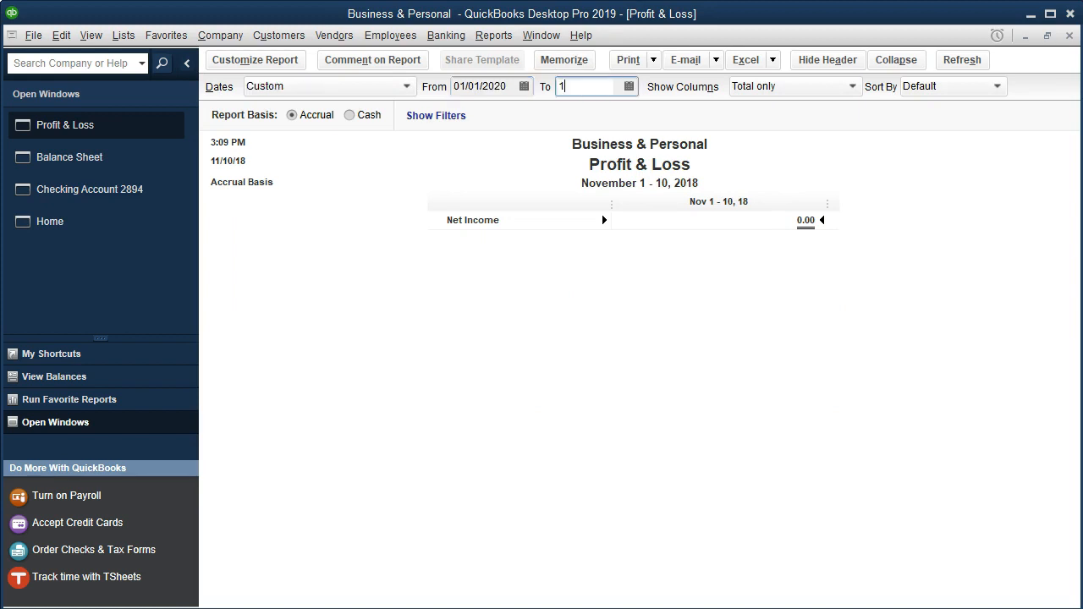
text(2/31/2021)
key(Tab)
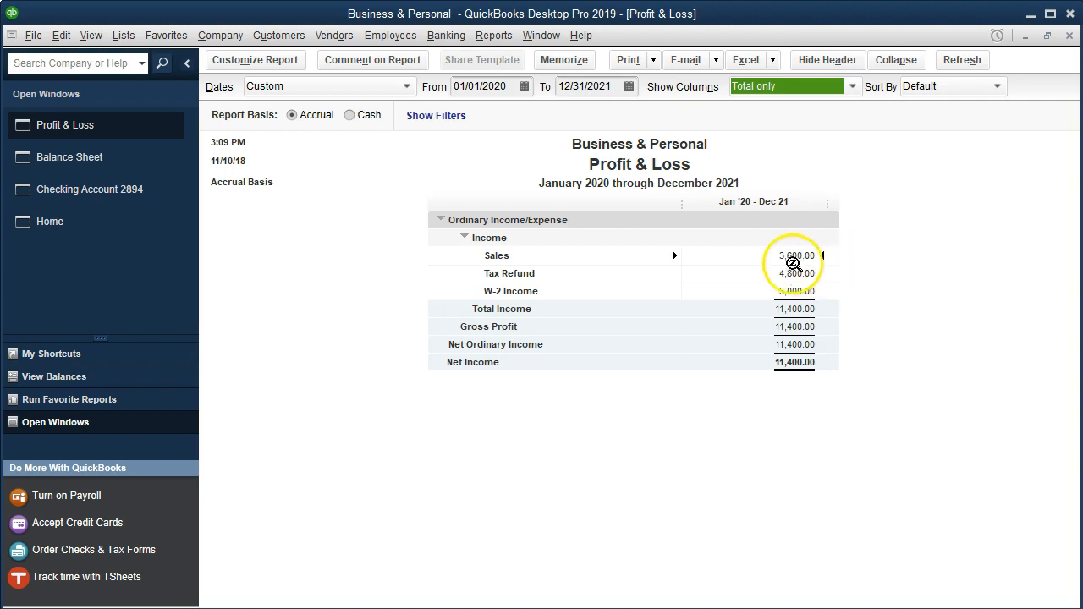
Review the Sales, Tax Refund, W-2 Income and Total Income amounts in the Profit & Loss report.
click(791, 259)
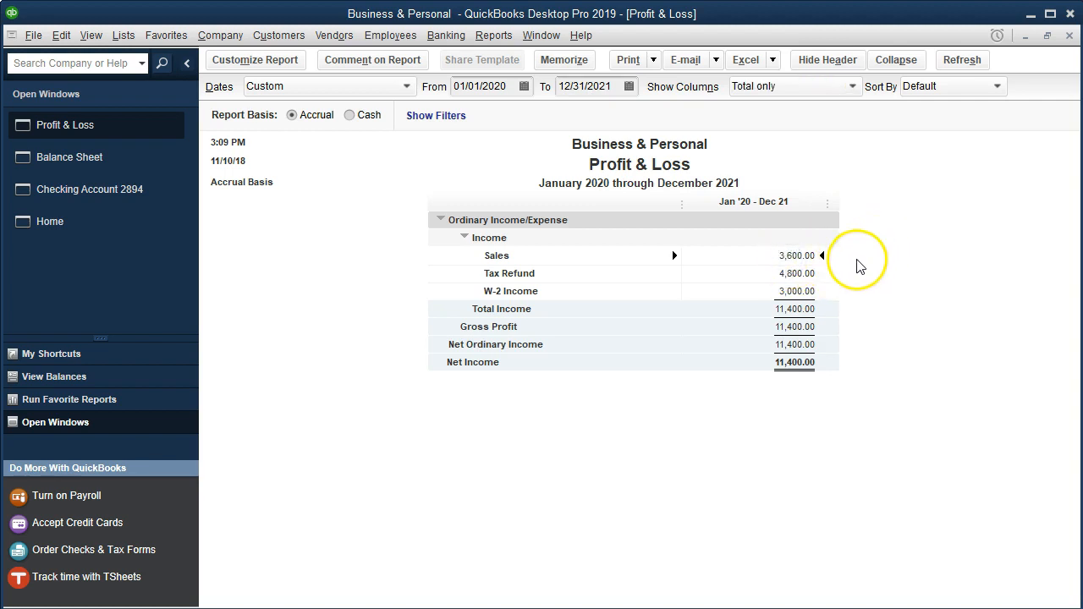
click(814, 275)
click(810, 291)
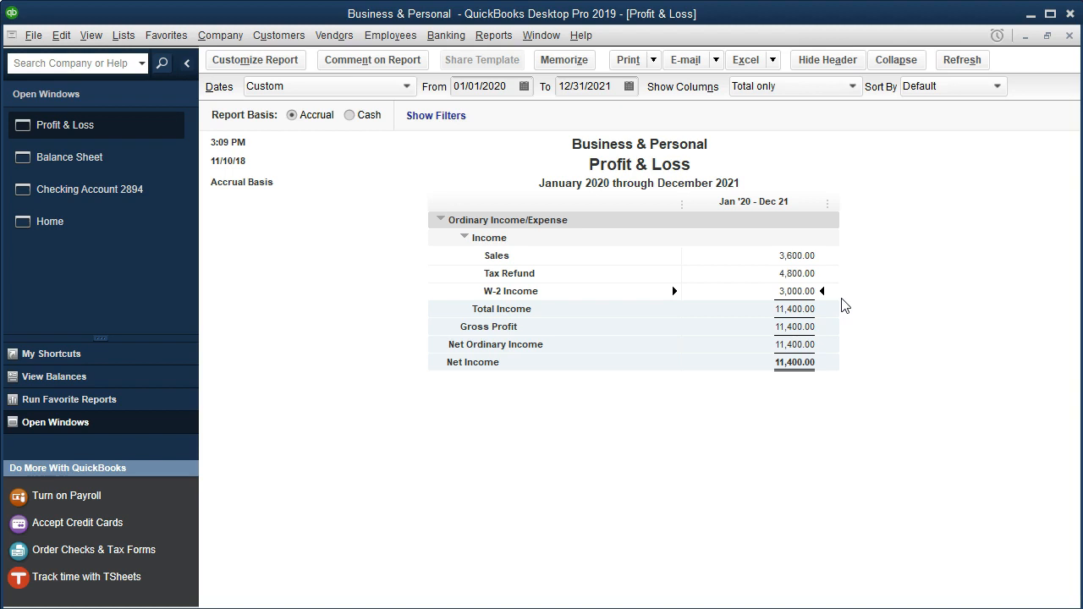
click(494, 35)
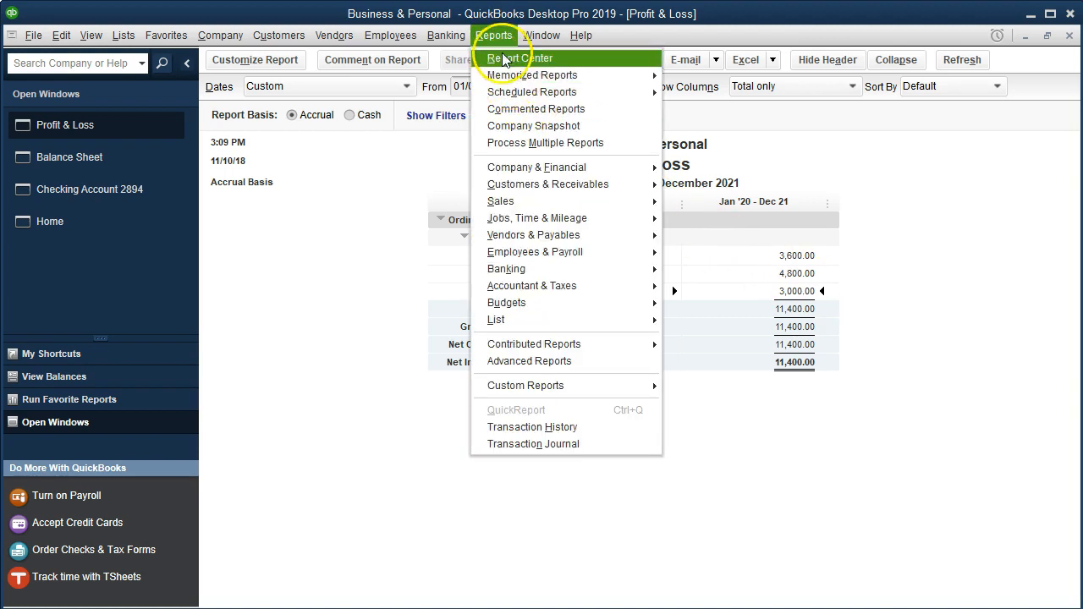
click(497, 38)
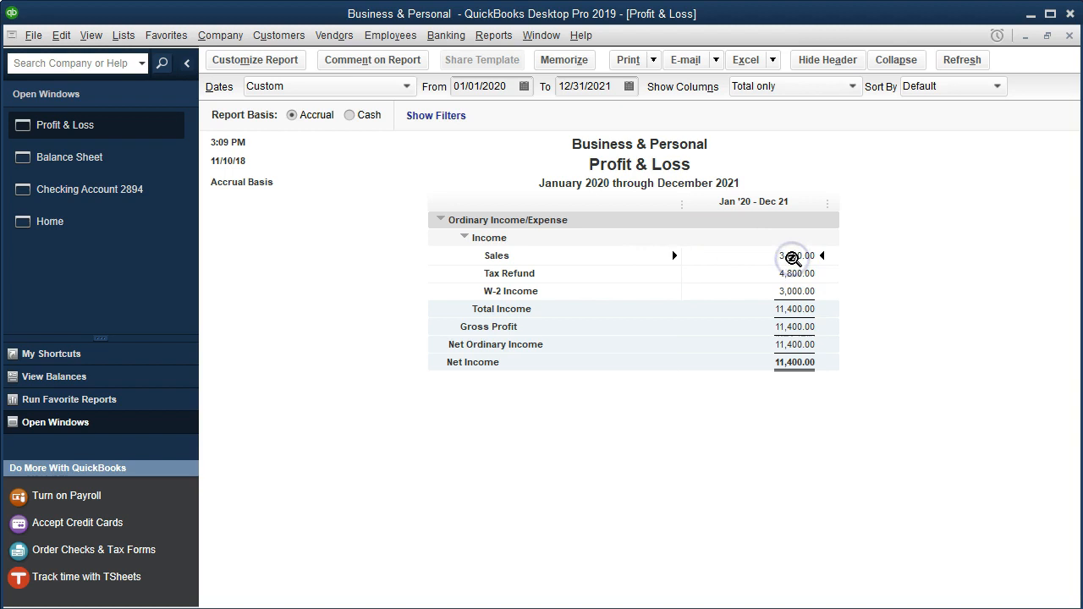
click(795, 309)
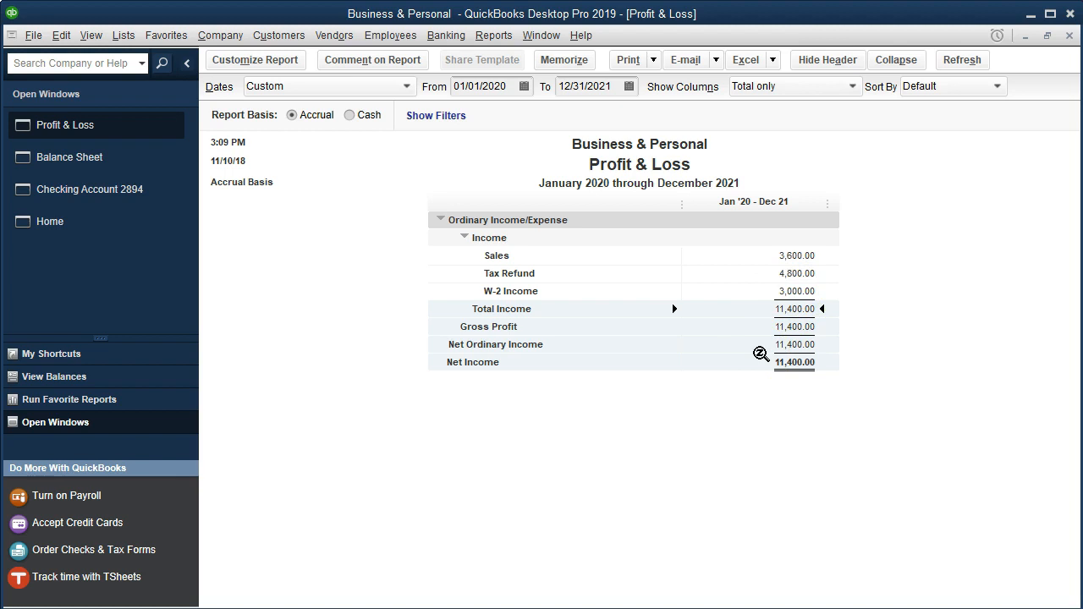
Run the Profit & Loss by Class report for 01/01/2020 to 12/31/2020.
click(494, 36)
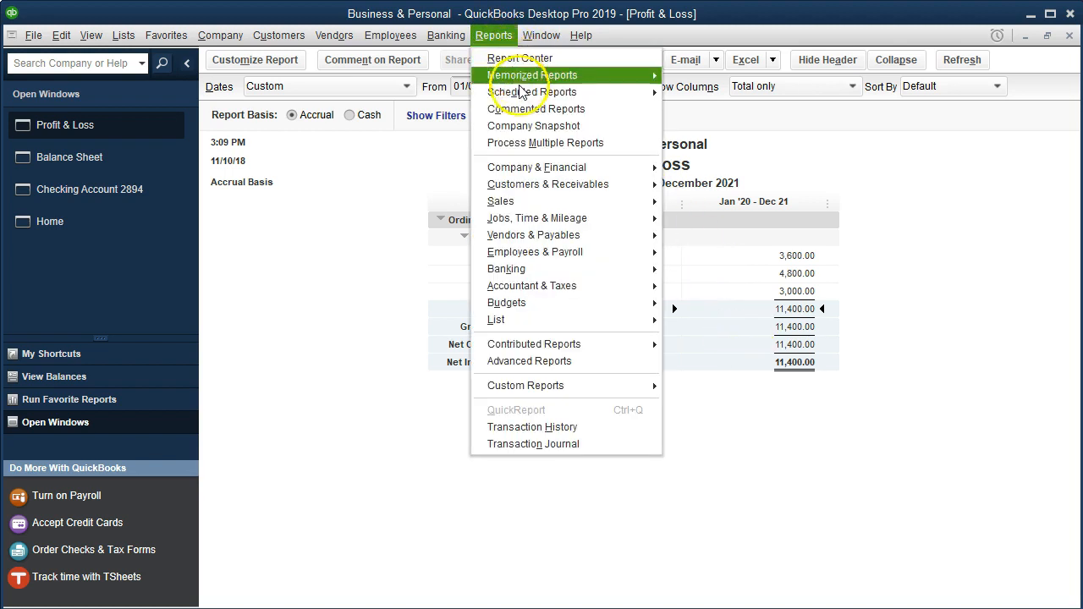
mouse_move(535, 170)
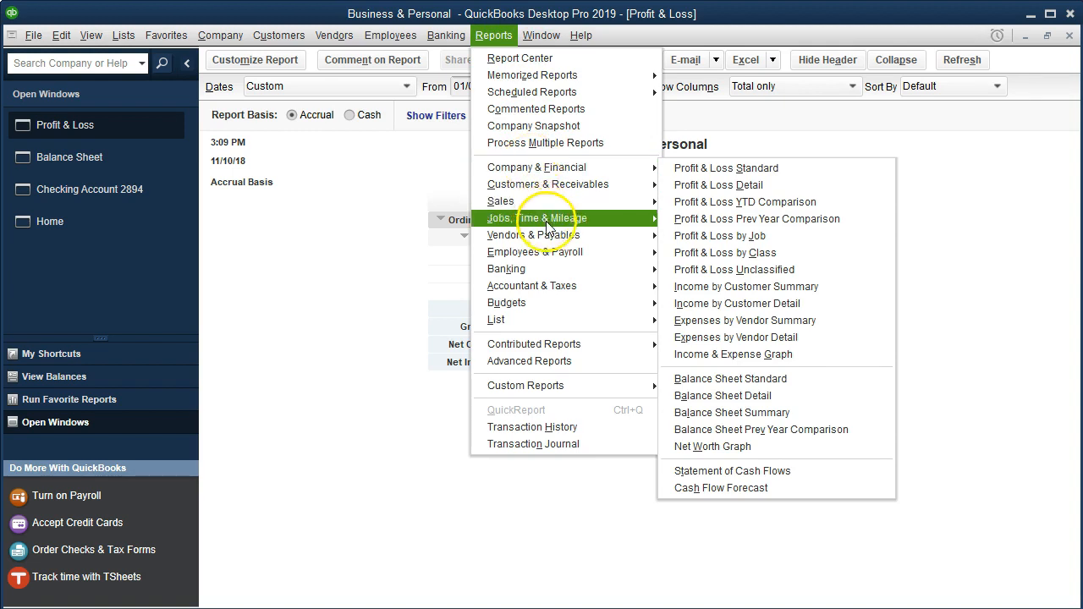
mouse_move(550, 239)
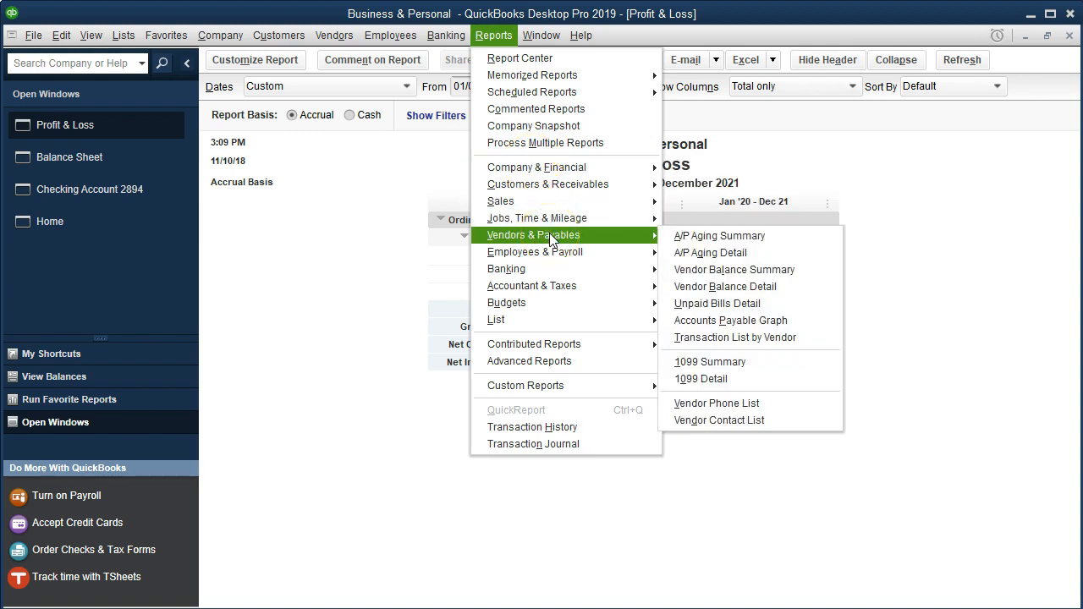
mouse_move(609, 167)
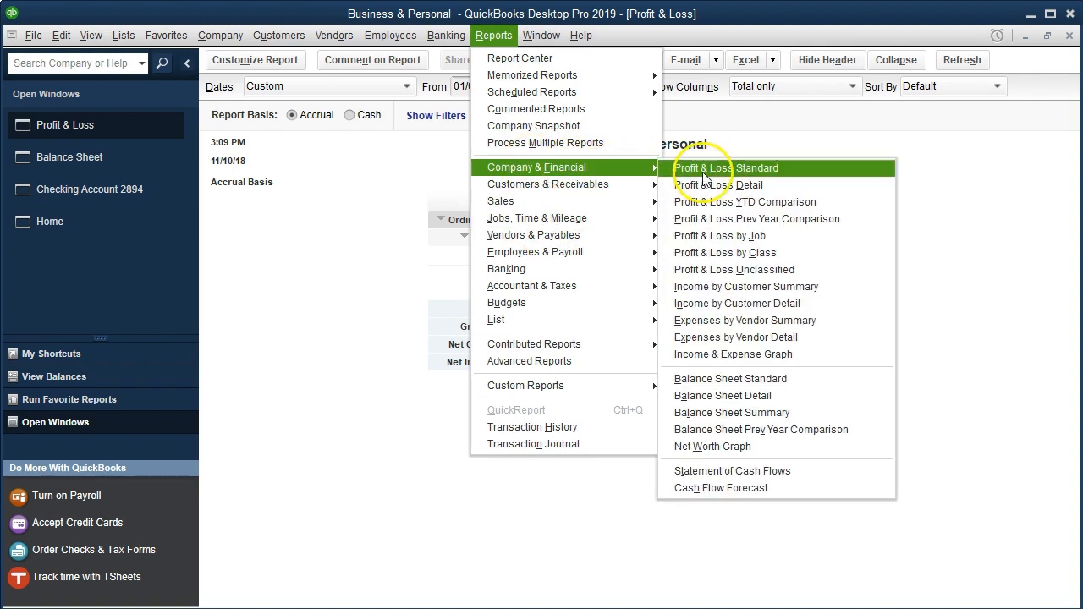
click(808, 254)
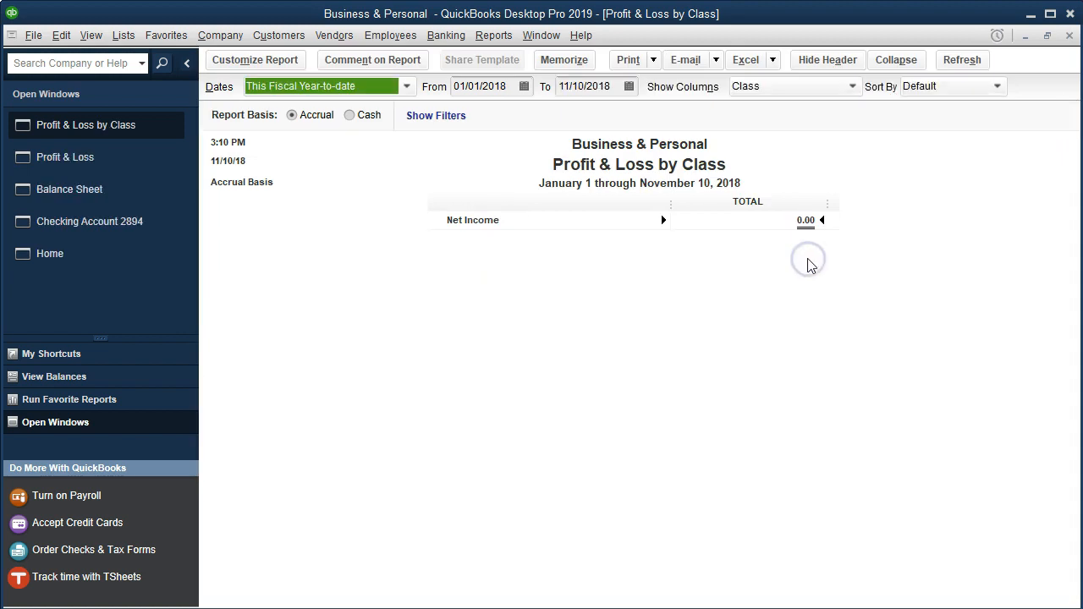
text(0)
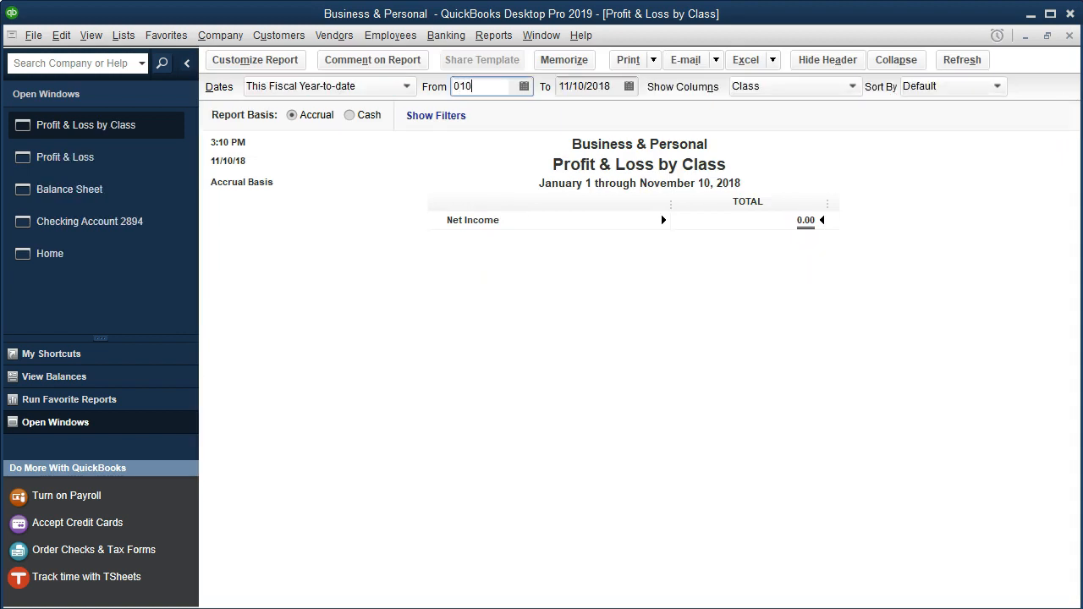
text(1/01/2020)
key(Tab)
text(123121)
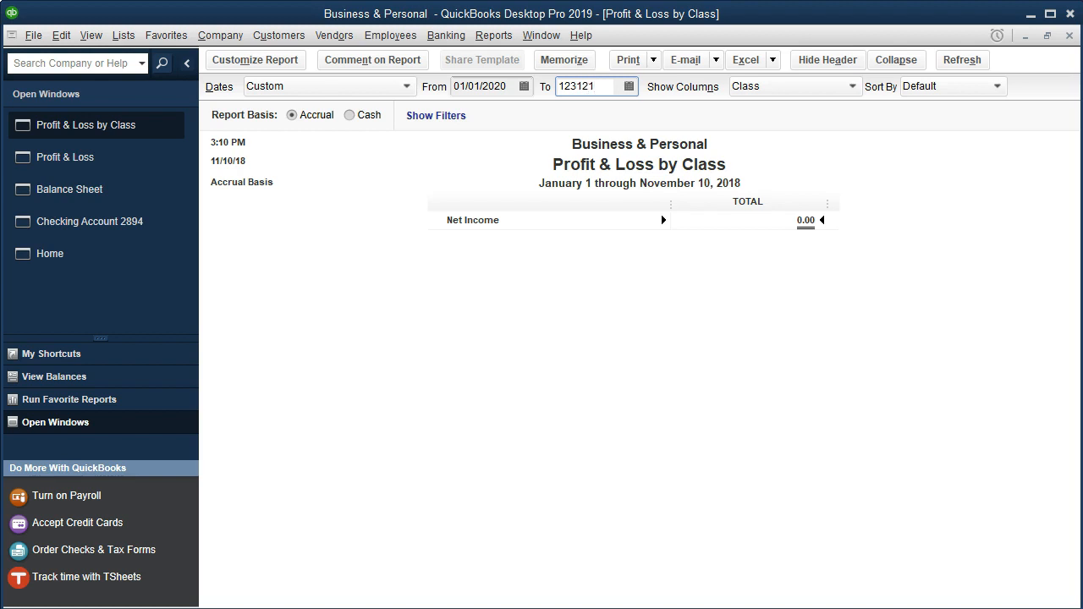
key(BackSpace)
text(0)
key(Tab)
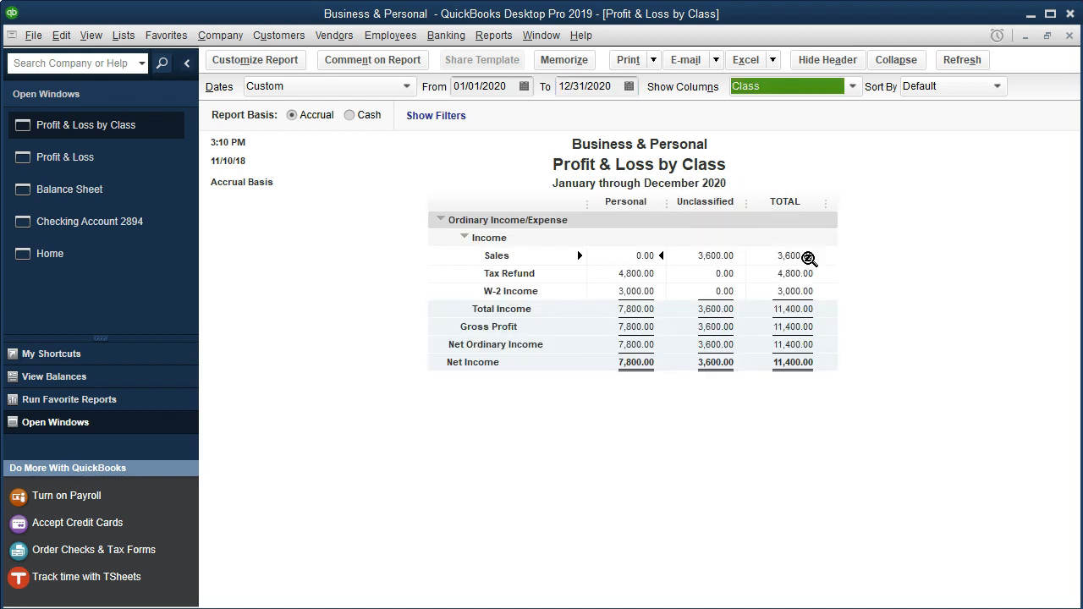
Examine how the income lines are divided between the Personal and Unclassified columns of the class report.
click(657, 276)
click(636, 293)
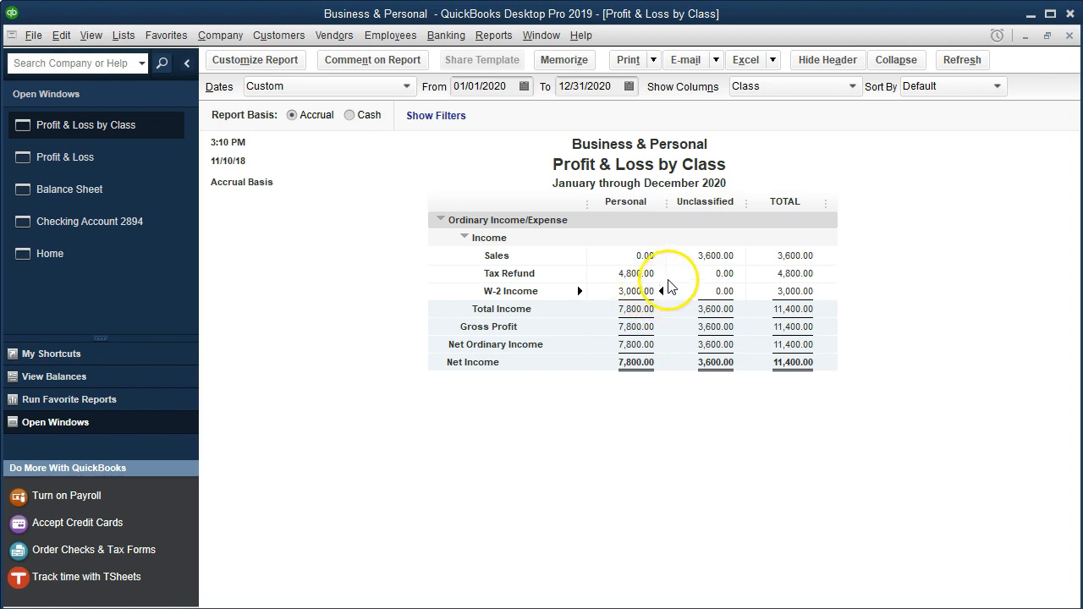
click(714, 255)
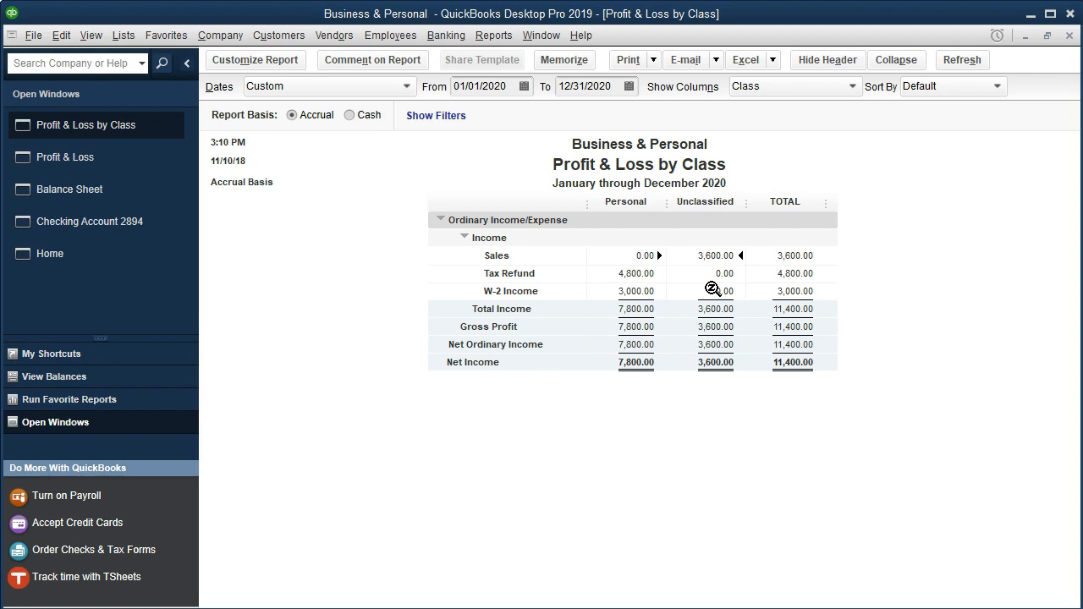
click(636, 273)
click(696, 221)
click(704, 252)
Compare the Profit & Loss report with Profit & Loss by Class and check the Personal column's net income.
click(122, 156)
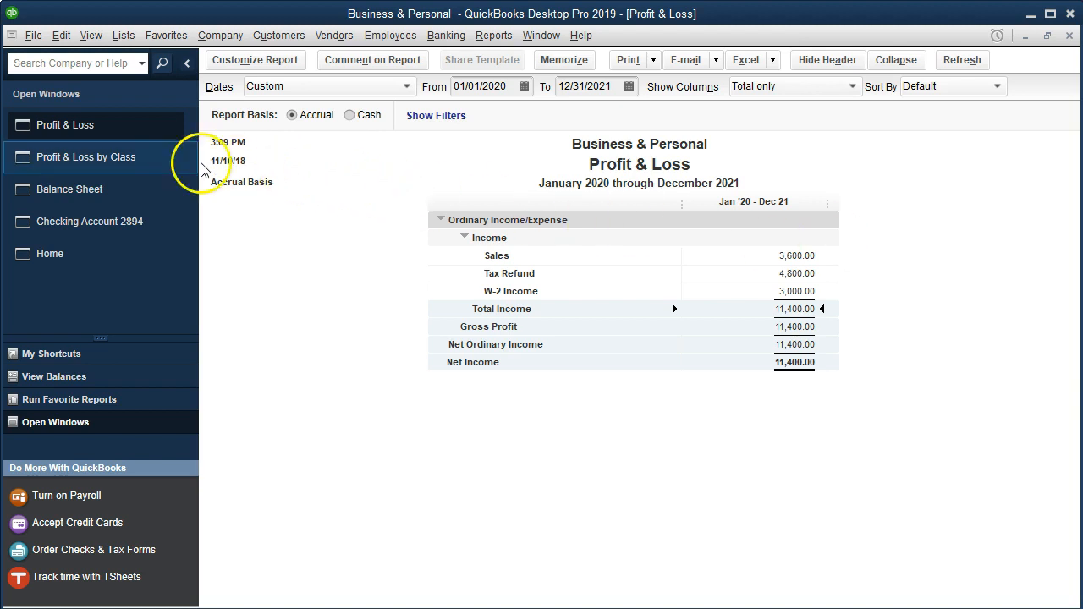
click(124, 159)
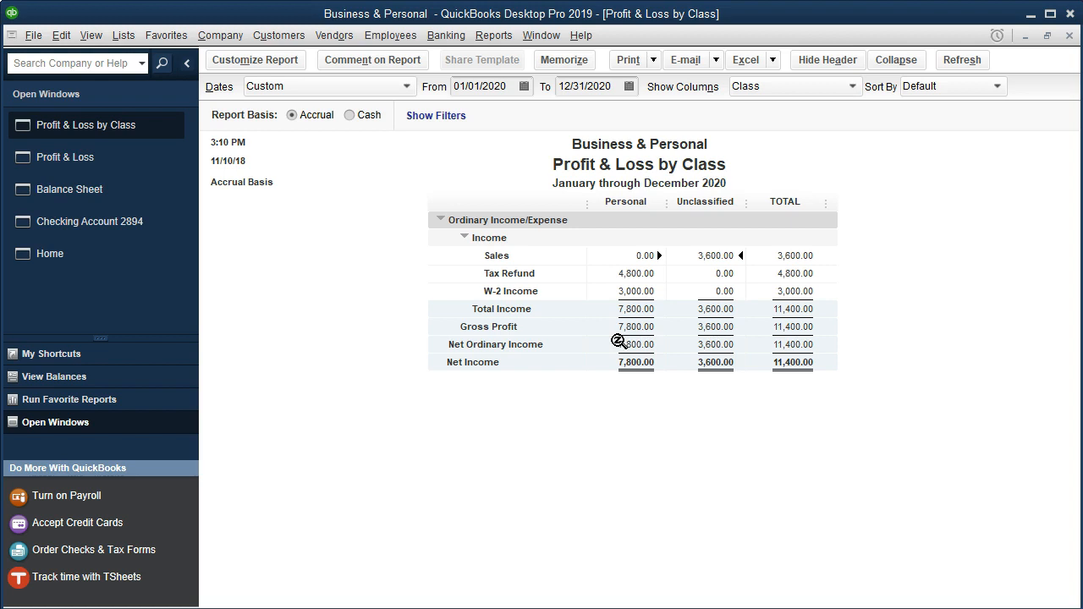
click(609, 377)
click(633, 375)
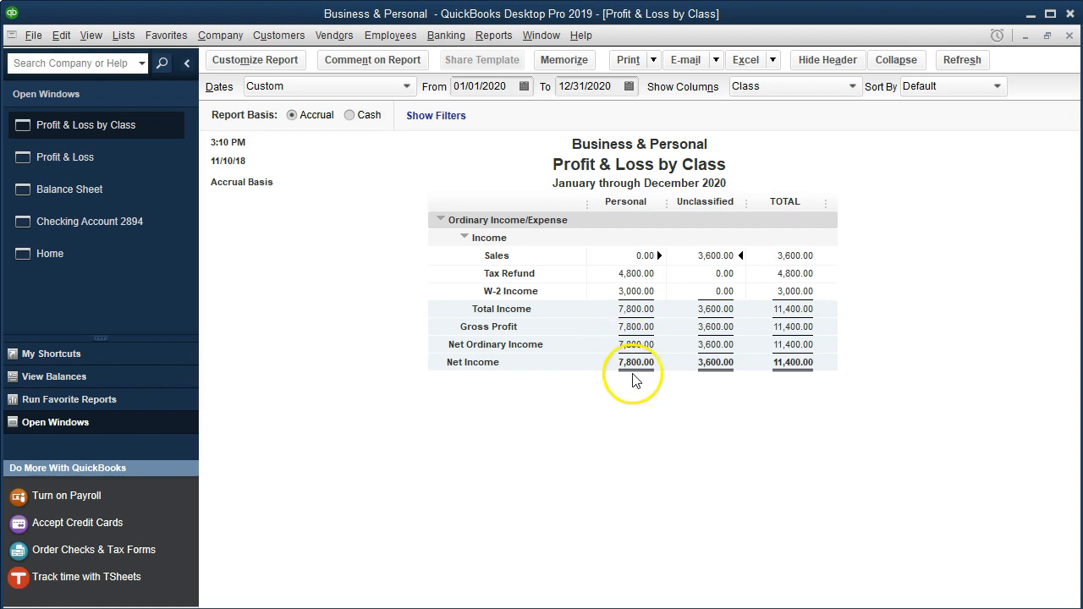